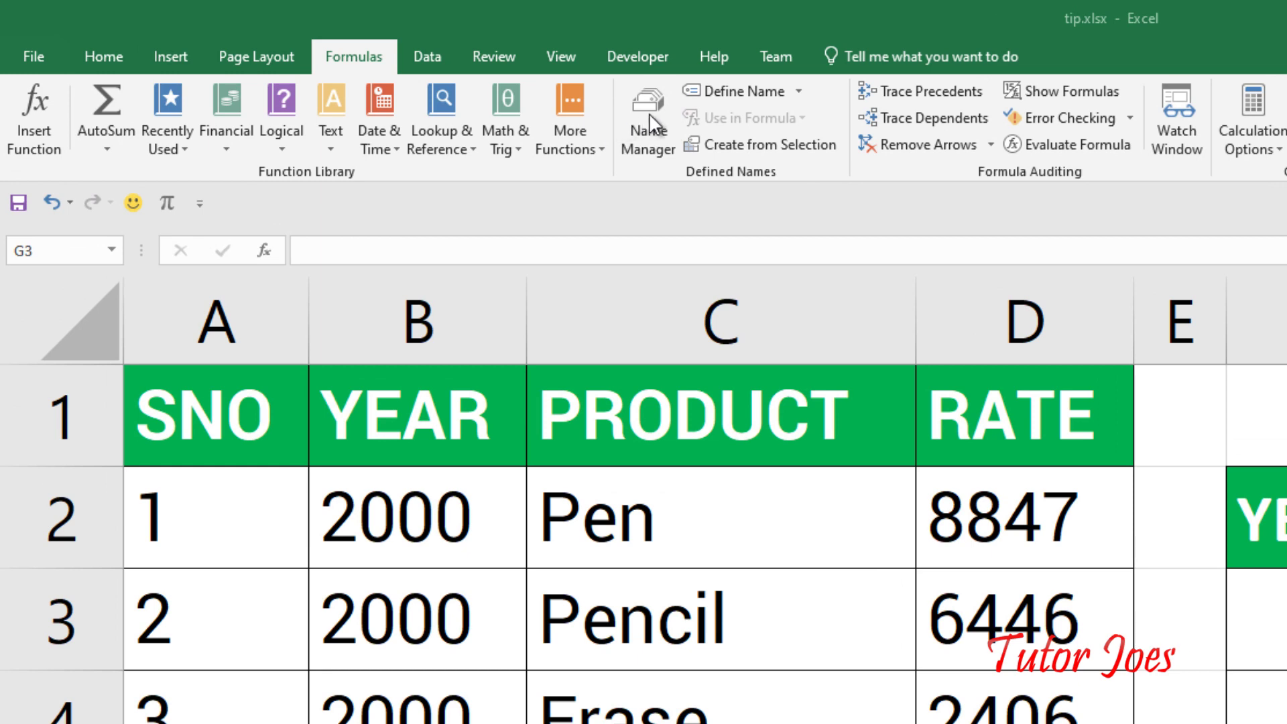
Step: Inspect the workbook's list of defined names, then close it
{"action": "left_click", "coordinate": [649, 118]}
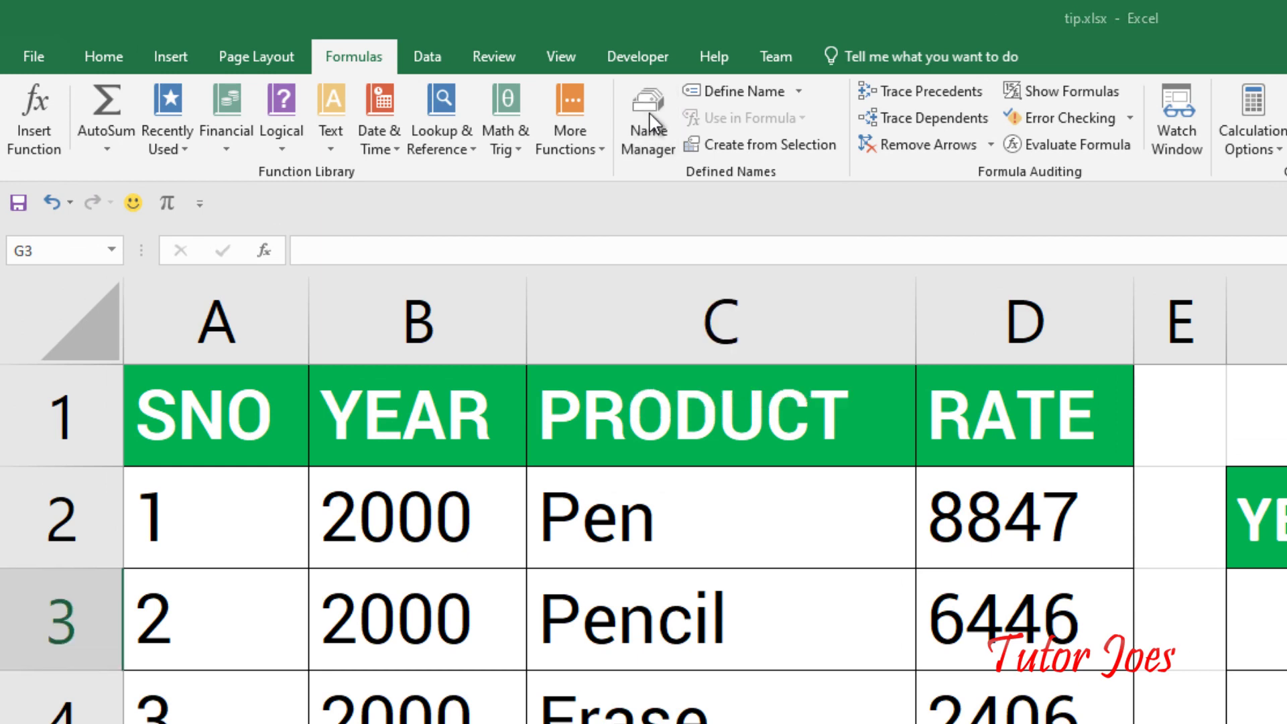
{"action": "mouse_move", "coordinate": [1180, 348]}
{"action": "left_mouse_down"}
{"action": "mouse_move", "coordinate": [1000, 374]}
{"action": "mouse_move", "coordinate": [1167, 386]}
{"action": "left_mouse_up"}
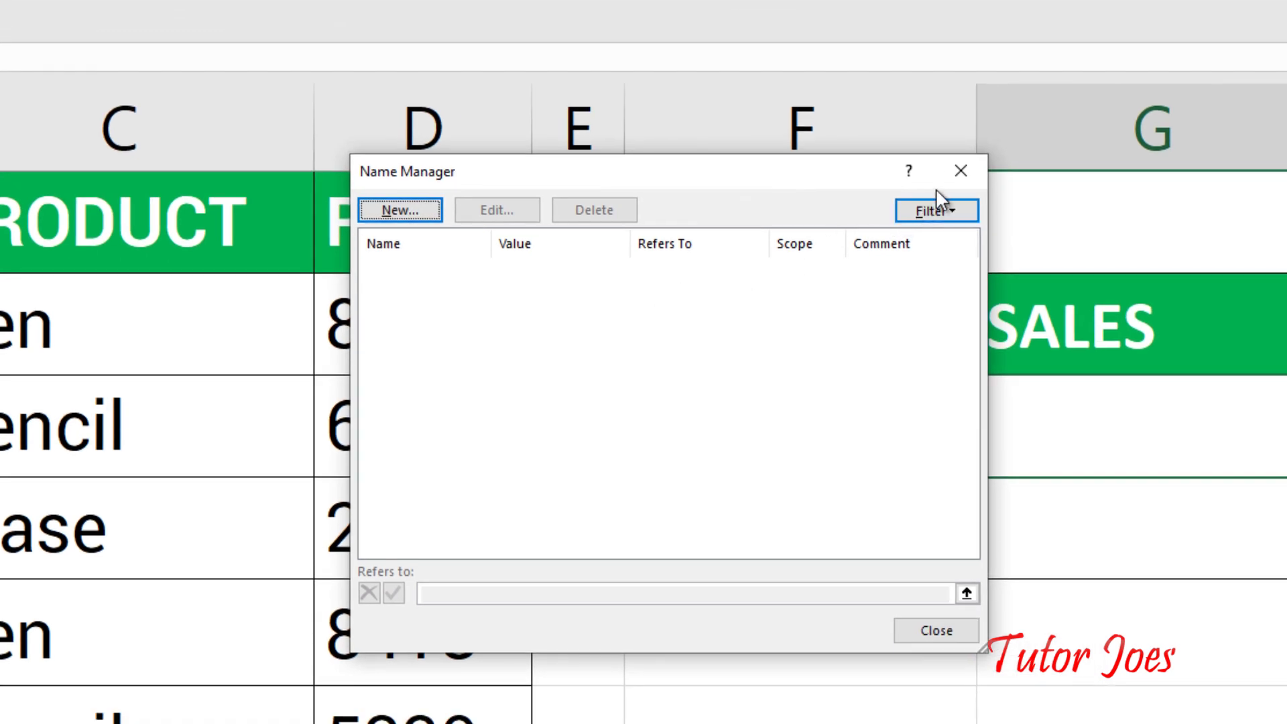
{"action": "left_click", "coordinate": [956, 173]}
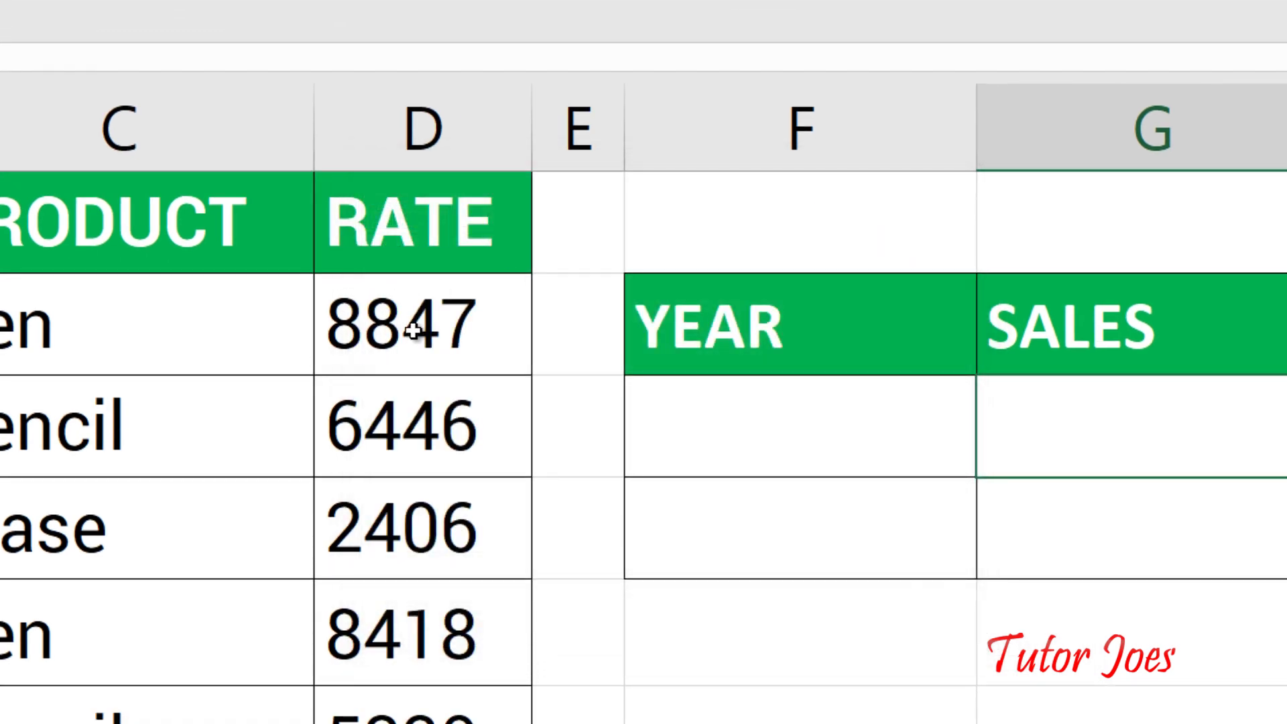
Step: Check the first data row and column D, ending on the first rate 8847 in D2
{"action": "left_click", "coordinate": [436, 110]}
{"action": "left_click", "coordinate": [0, 324]}
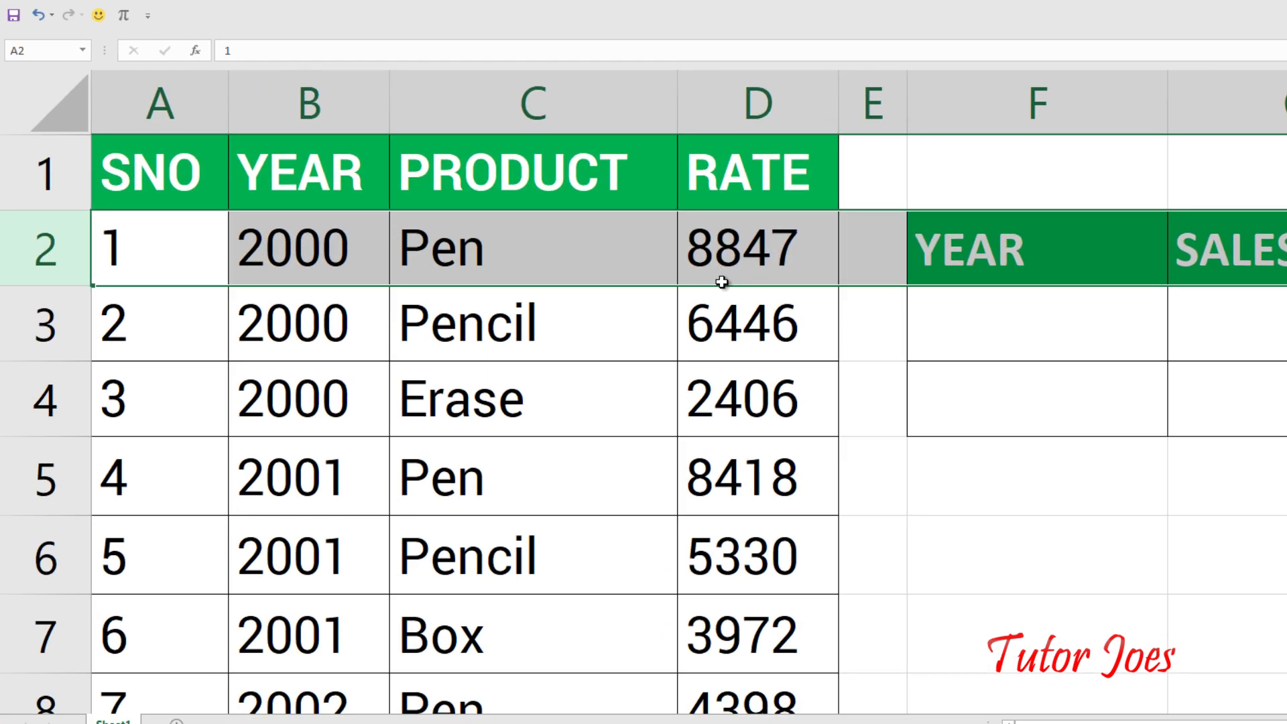
{"action": "left_click", "coordinate": [755, 252]}
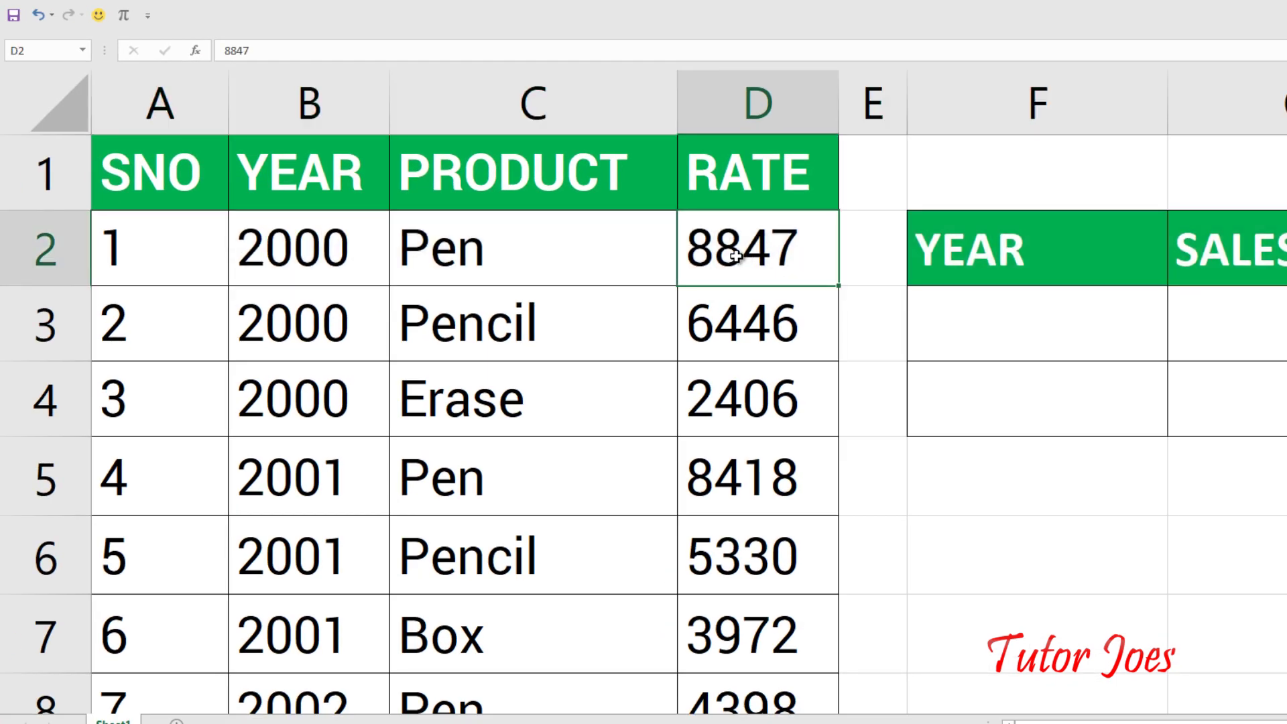
{"action": "left_click", "coordinate": [764, 90]}
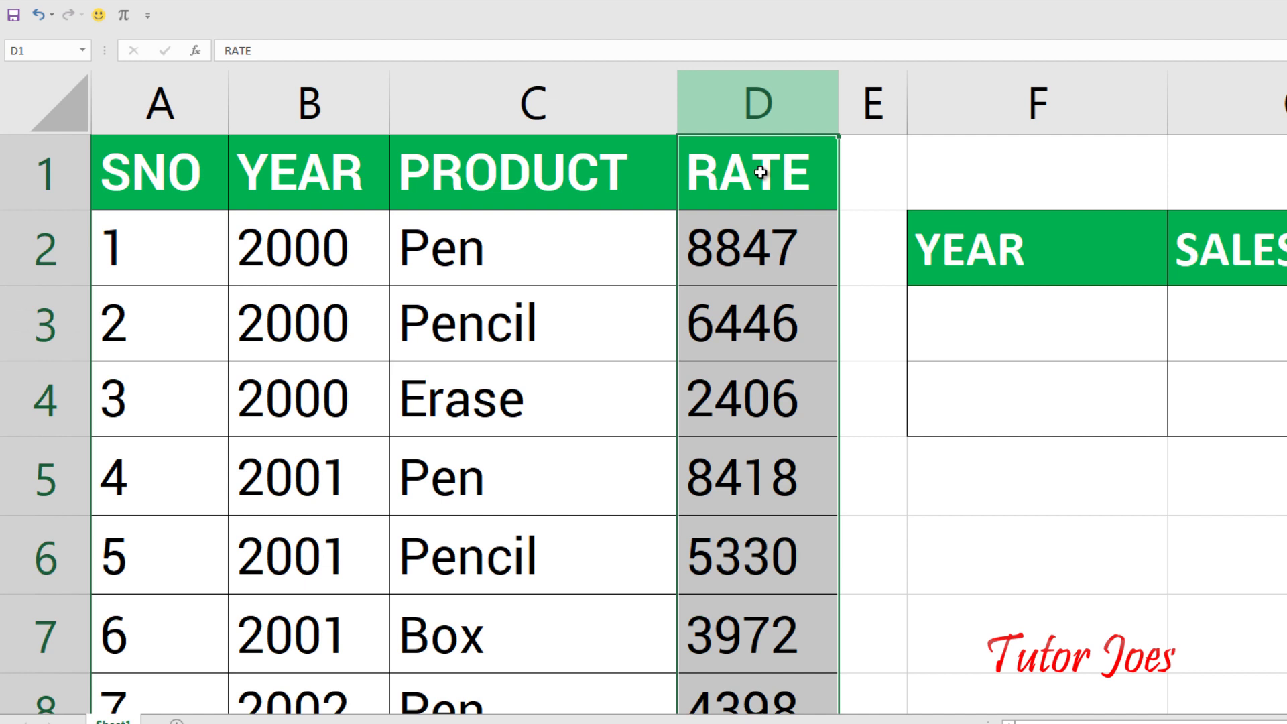
{"action": "left_click", "coordinate": [70, 264]}
{"action": "left_click", "coordinate": [751, 255]}
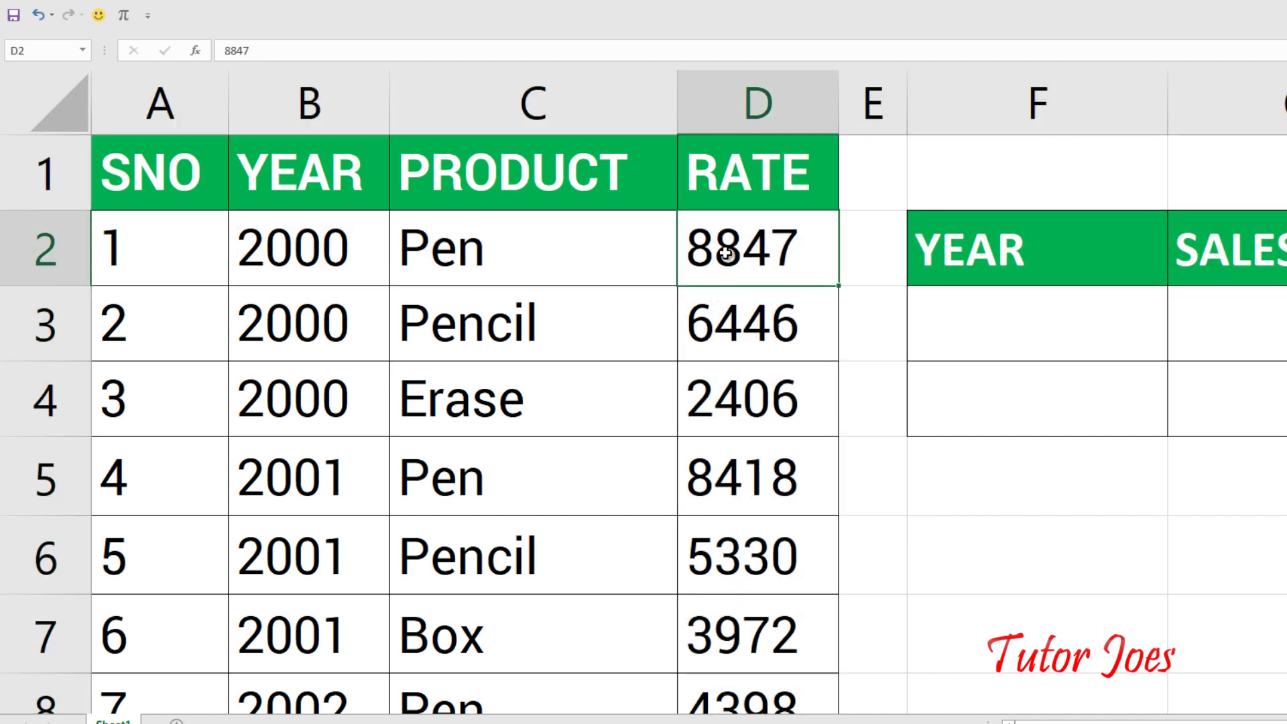
Step: Trial-select the rate values D2 to D13, finishing on D13
{"action": "mouse_move", "coordinate": [726, 252]}
{"action": "left_mouse_down"}
{"action": "mouse_move", "coordinate": [757, 671]}
{"action": "mouse_move", "coordinate": [798, 601]}
{"action": "left_mouse_up"}
{"action": "scroll", "coordinate": [838, 565], "scroll_direction": "up", "scroll_amount": 2}
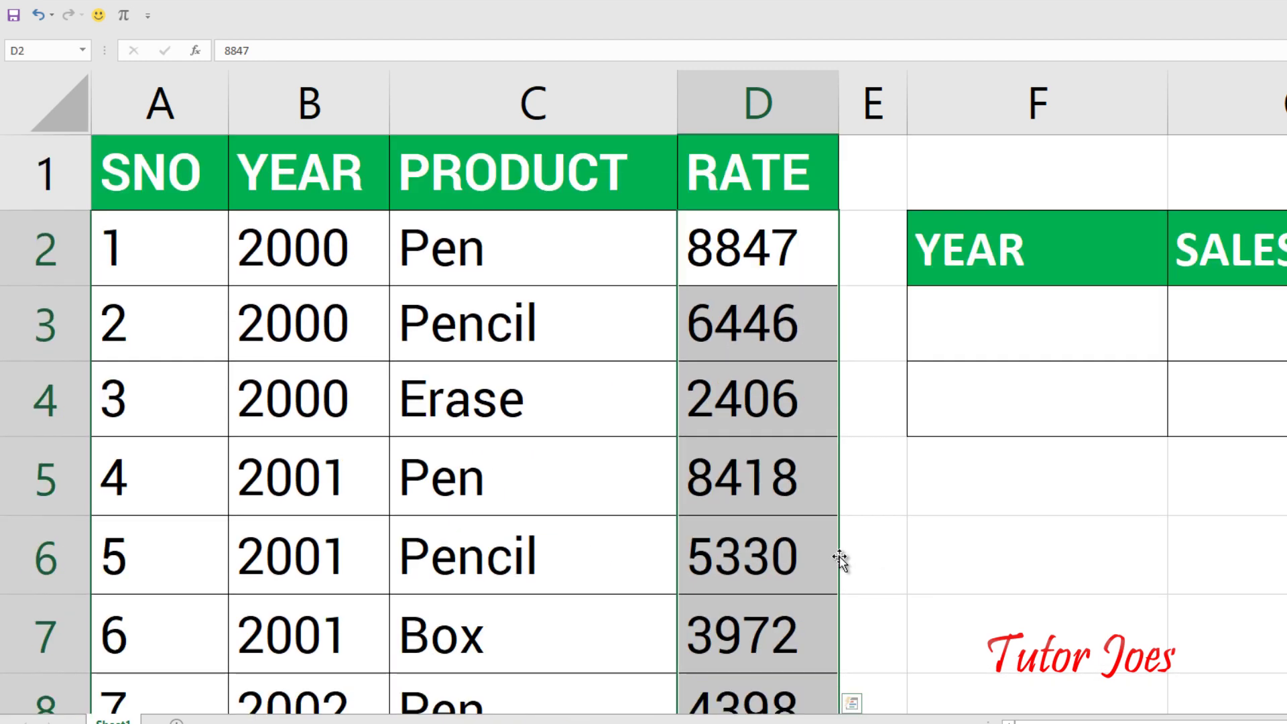
{"action": "left_click", "coordinate": [799, 248]}
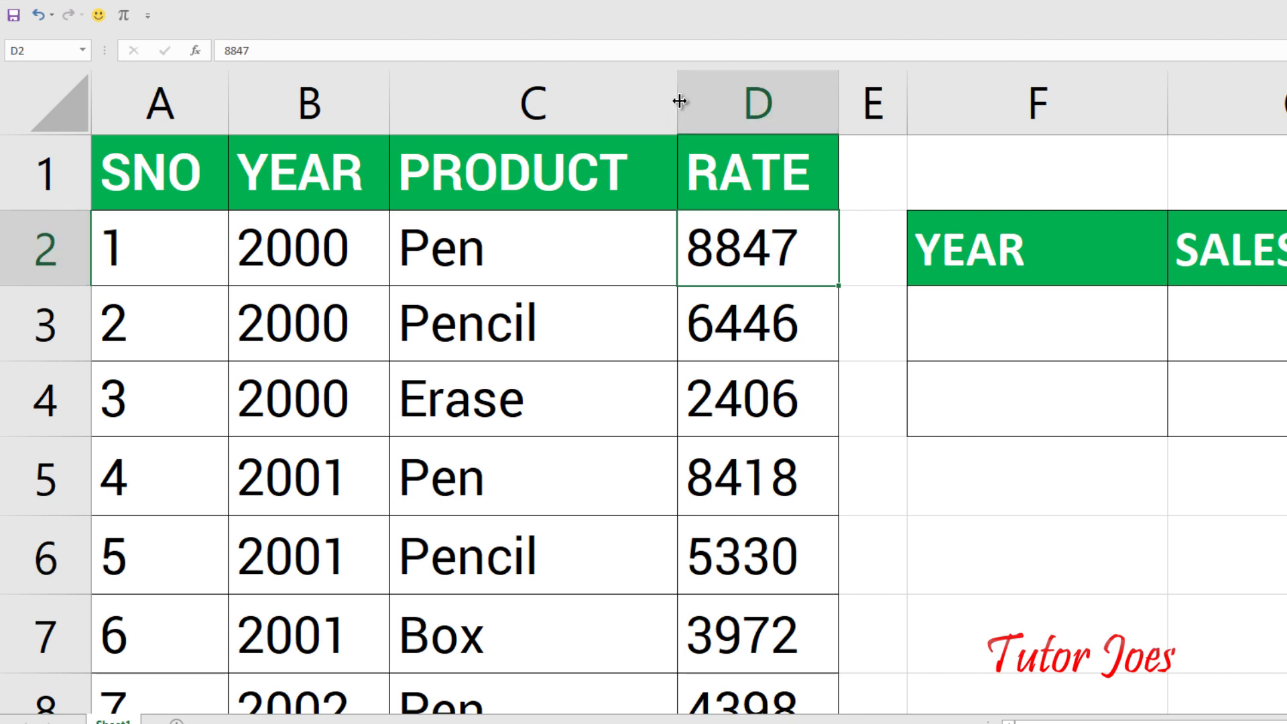
{"action": "scroll", "coordinate": [741, 286], "scroll_direction": "down", "scroll_amount": 1}
{"action": "scroll", "coordinate": [745, 287], "scroll_direction": "down", "scroll_amount": 4}
{"action": "scroll", "coordinate": [747, 287], "scroll_direction": "up", "scroll_amount": 2}
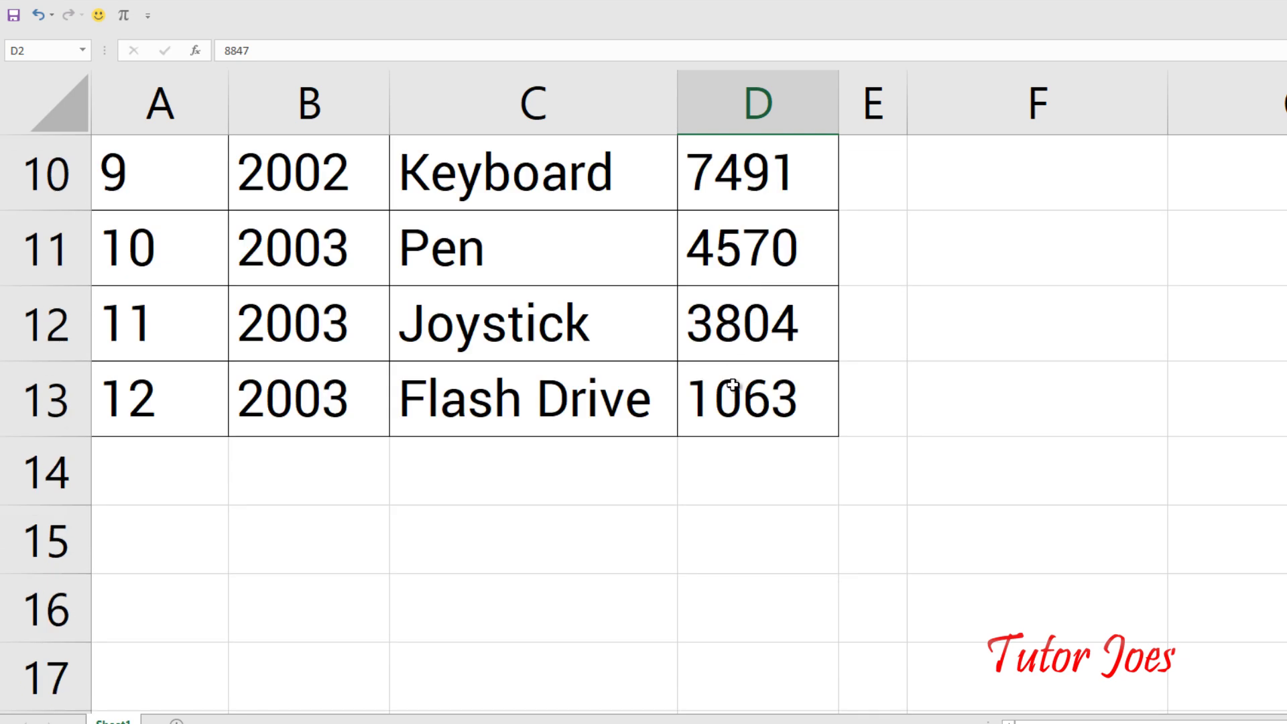
{"action": "left_click", "coordinate": [729, 397]}
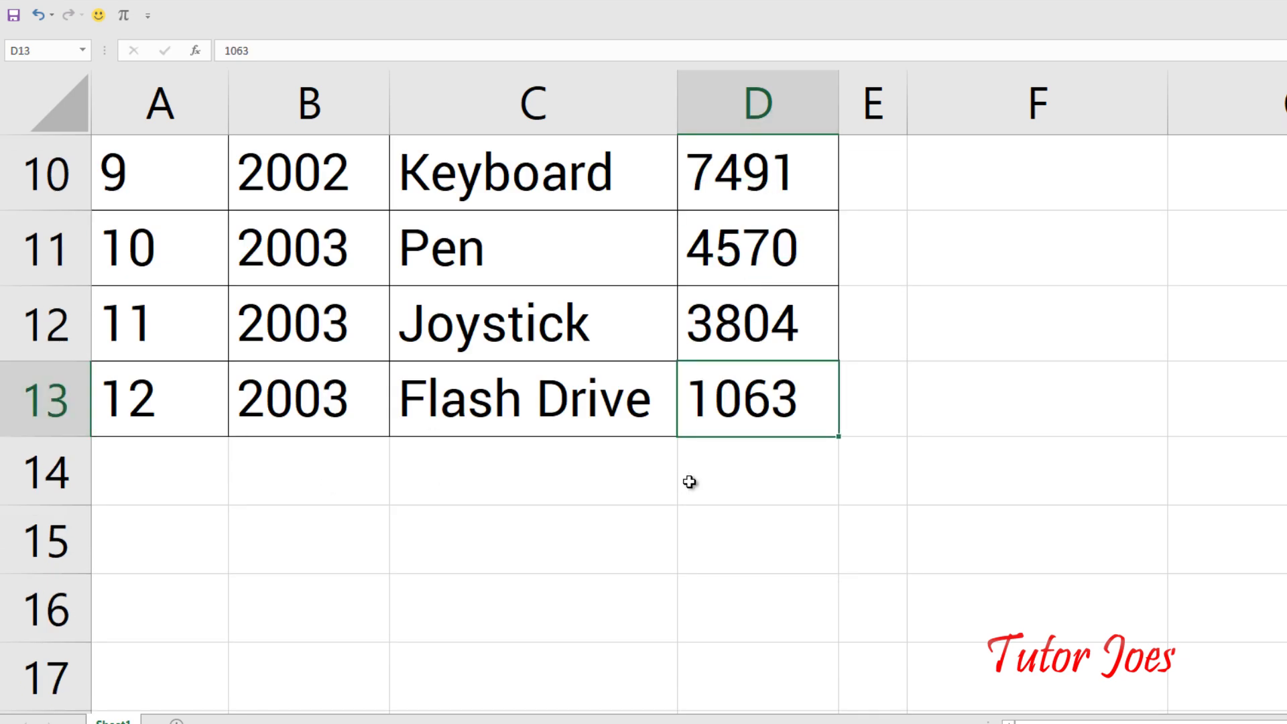
Step: Enter =SUM(D2:D13) in D14 to total the rates
{"action": "left_click", "coordinate": [724, 477]}
{"action": "type", "text": "=s"}
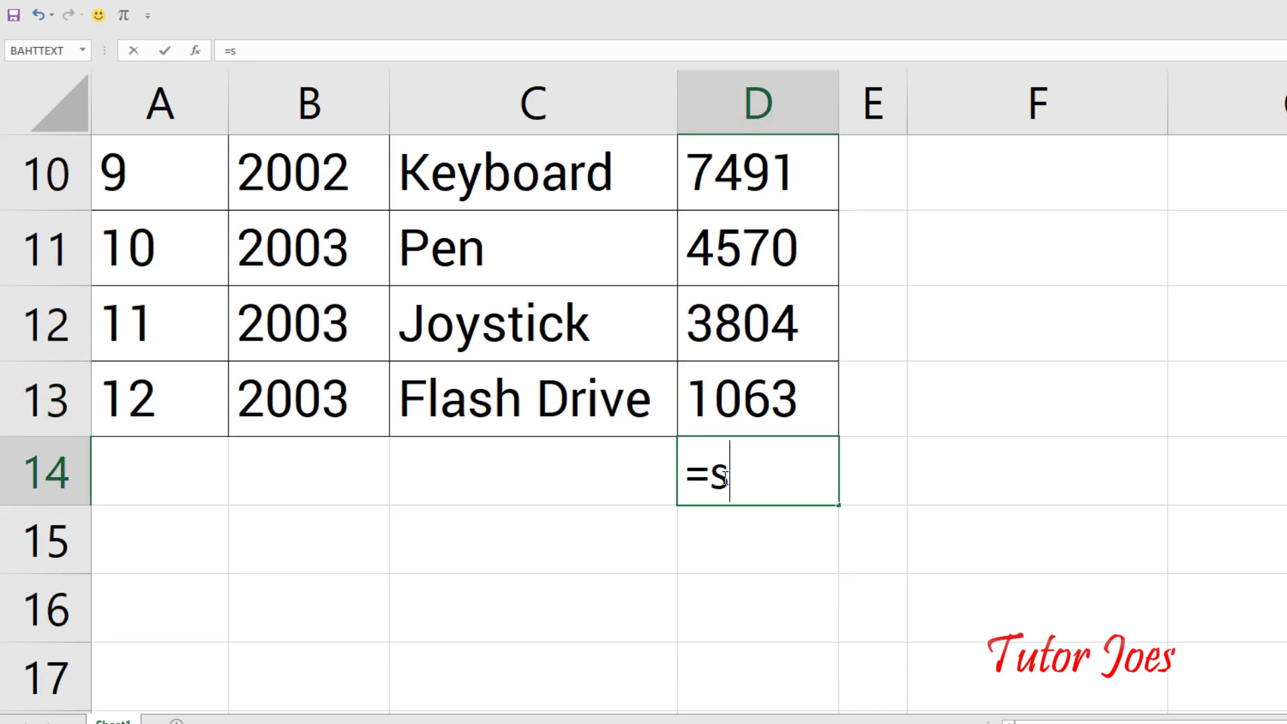
{"action": "type", "text": "um(d"}
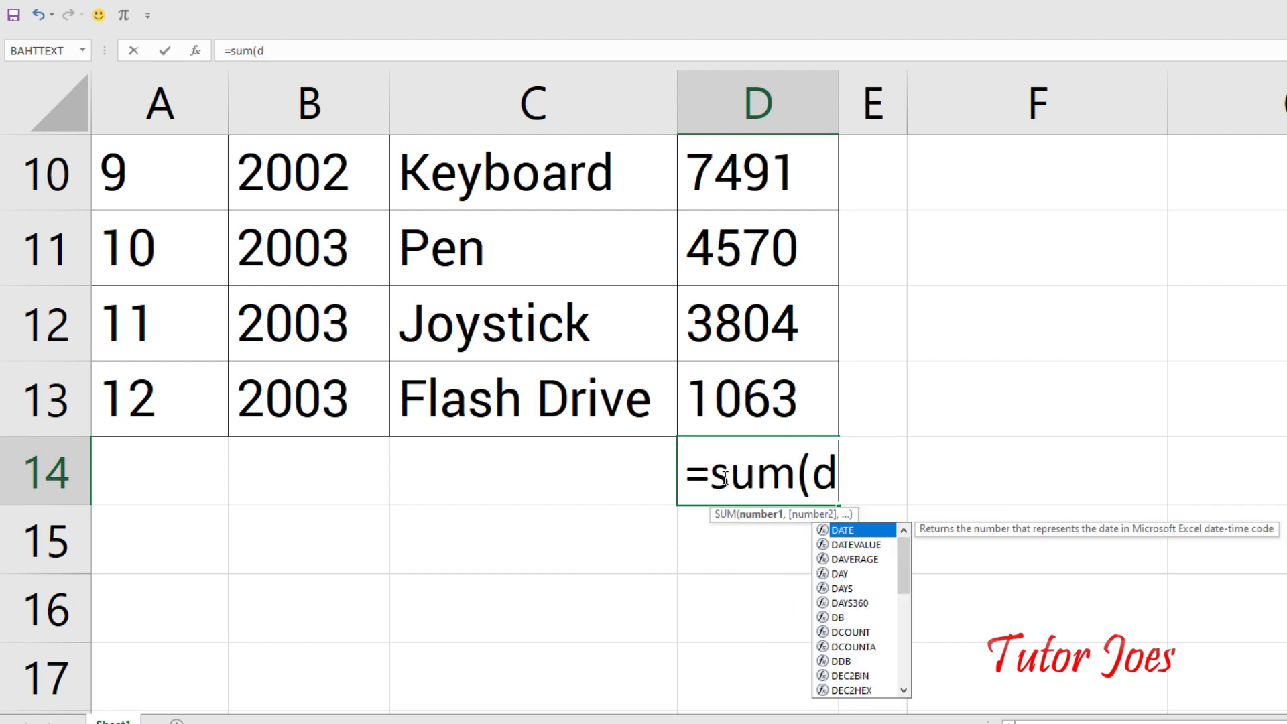
{"action": "type", "text": "2:d1"}
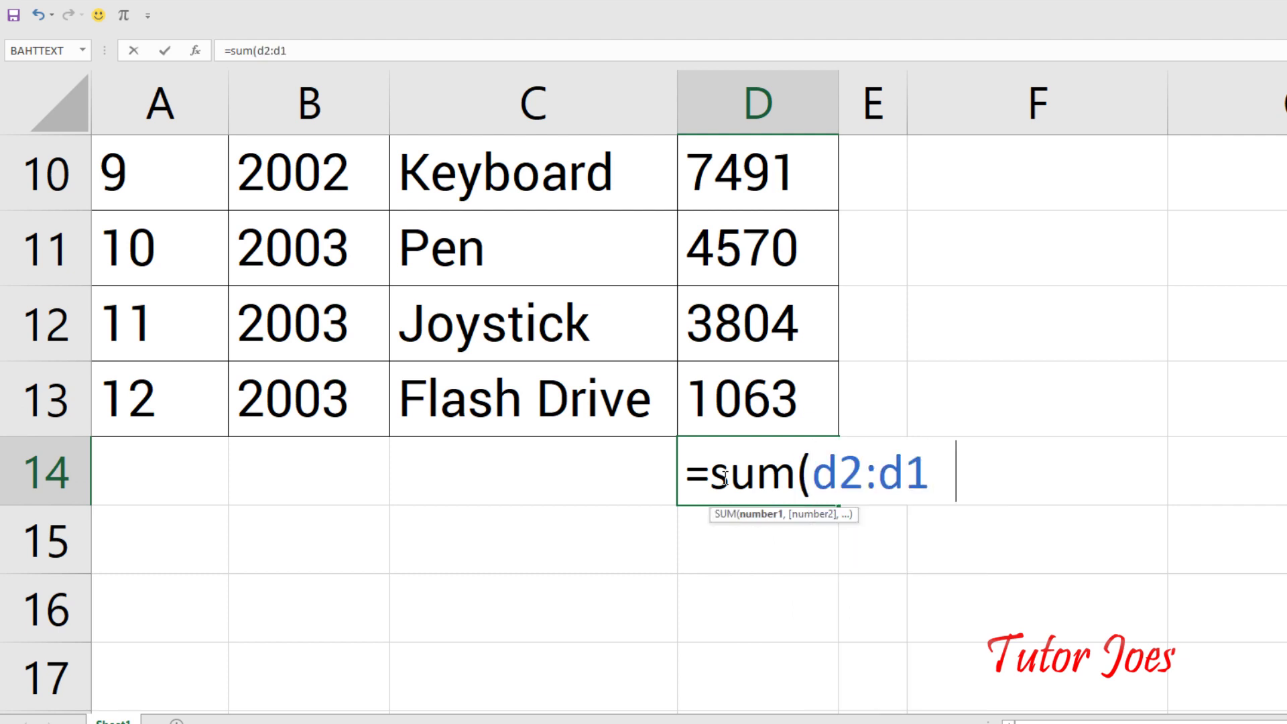
{"action": "type", "text": "3)"}
{"action": "scroll", "coordinate": [982, 384], "scroll_direction": "up", "scroll_amount": 2}
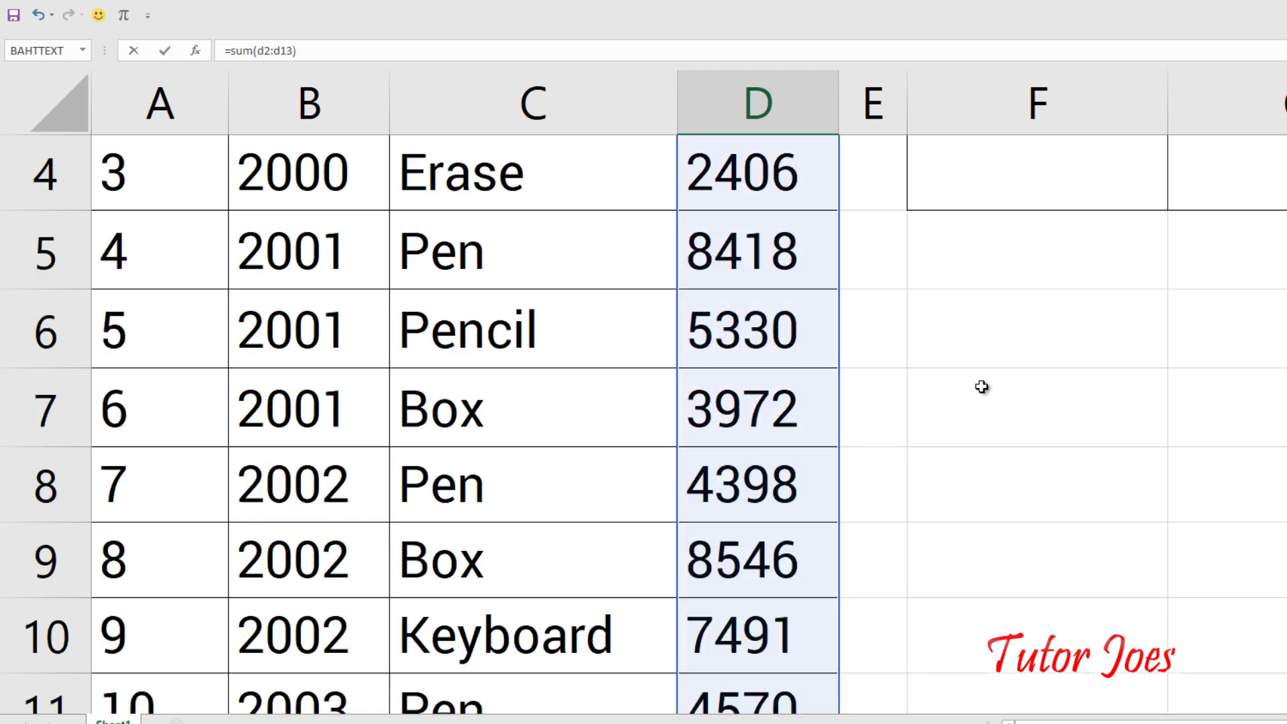
{"action": "scroll", "coordinate": [899, 371], "scroll_direction": "up", "scroll_amount": 1}
{"action": "scroll", "coordinate": [860, 351], "scroll_direction": "down", "scroll_amount": 5}
{"action": "scroll", "coordinate": [860, 351], "scroll_direction": "up", "scroll_amount": 3}
{"action": "scroll", "coordinate": [861, 353], "scroll_direction": "down", "scroll_amount": 1}
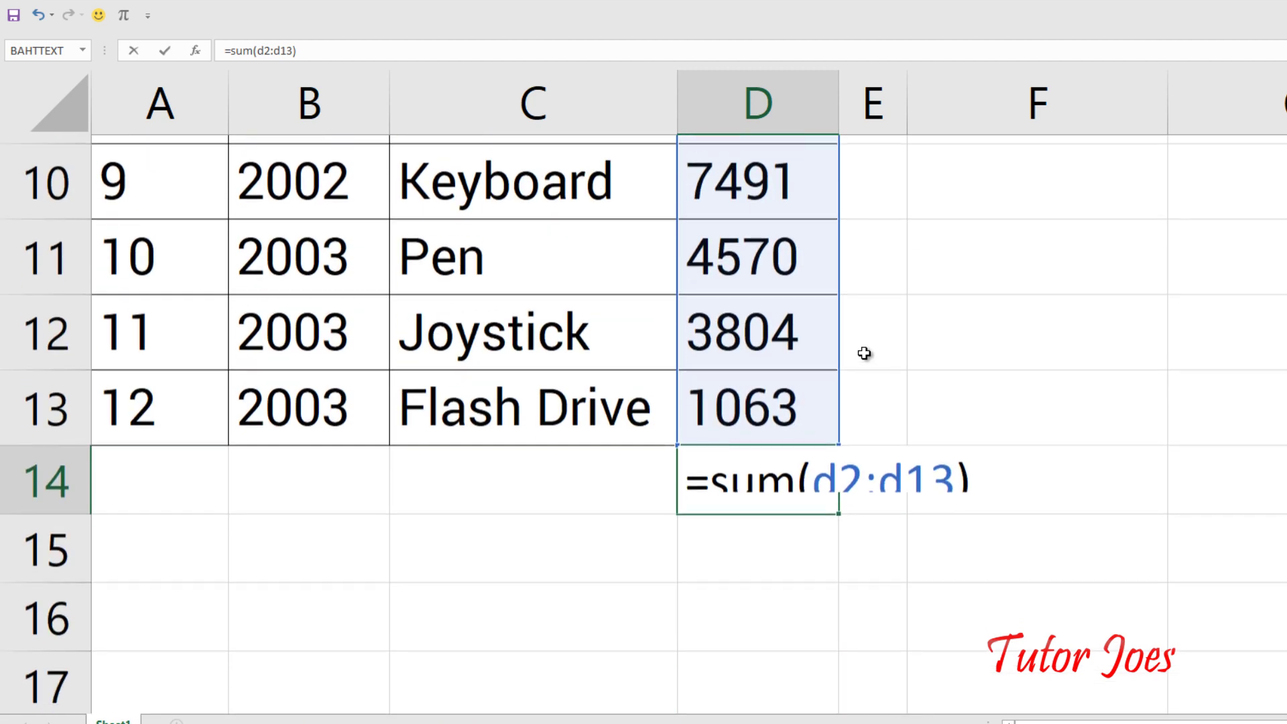
{"action": "key", "text": "Return"}
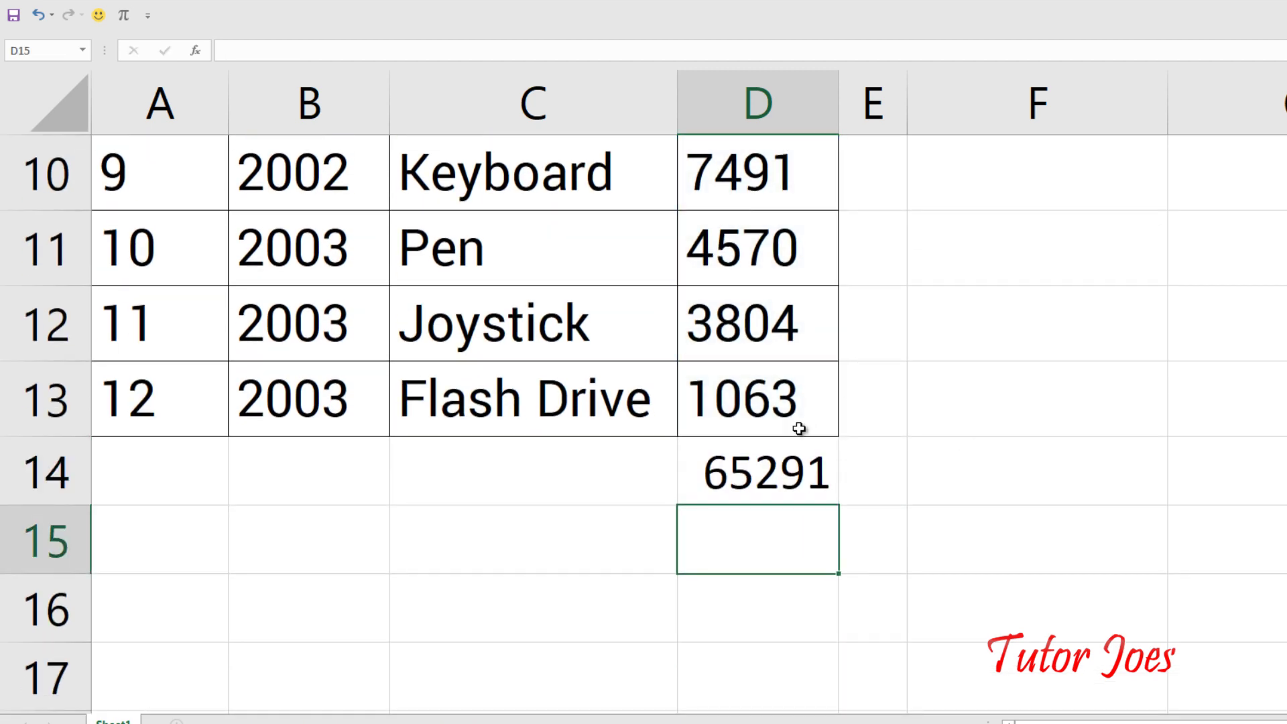
Step: Review the 65291 total's D2:D13 formula in D14, then clear D14
{"action": "left_click", "coordinate": [790, 444]}
{"action": "double_click", "coordinate": [791, 444]}
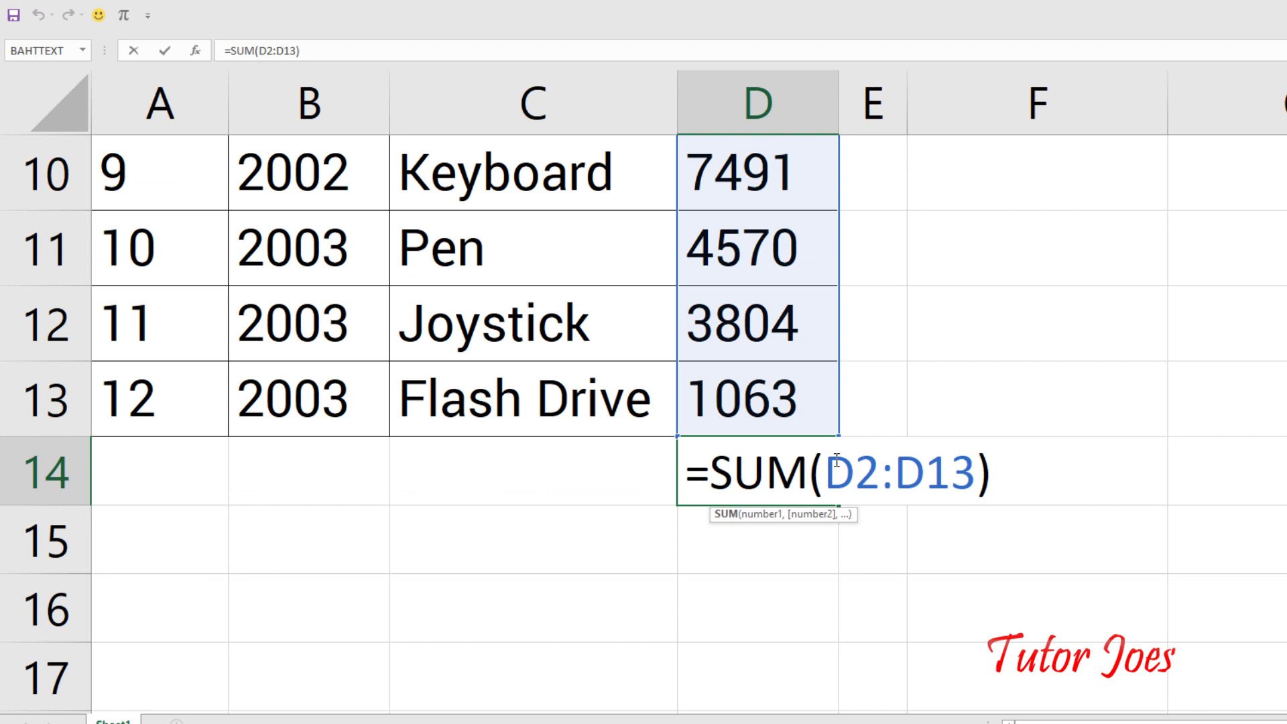
{"action": "left_click_drag", "start_coordinate": [825, 473], "coordinate": [976, 473]}
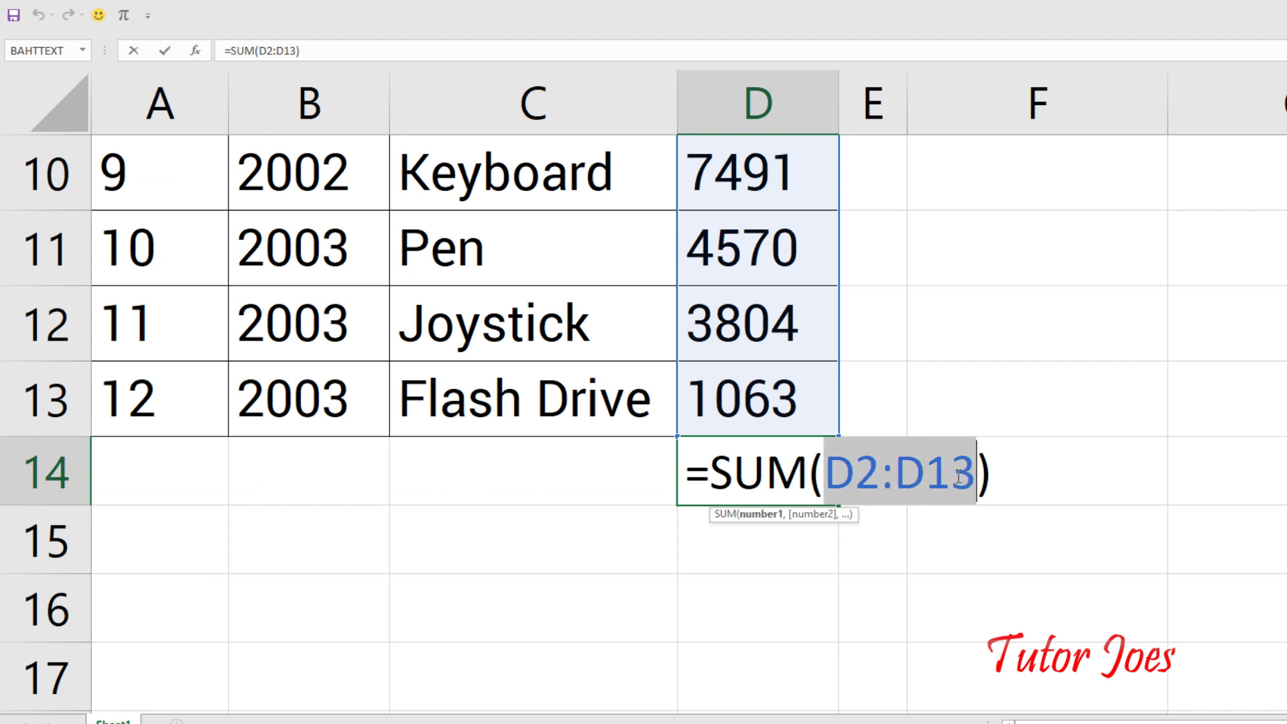
{"action": "key", "text": "Escape"}
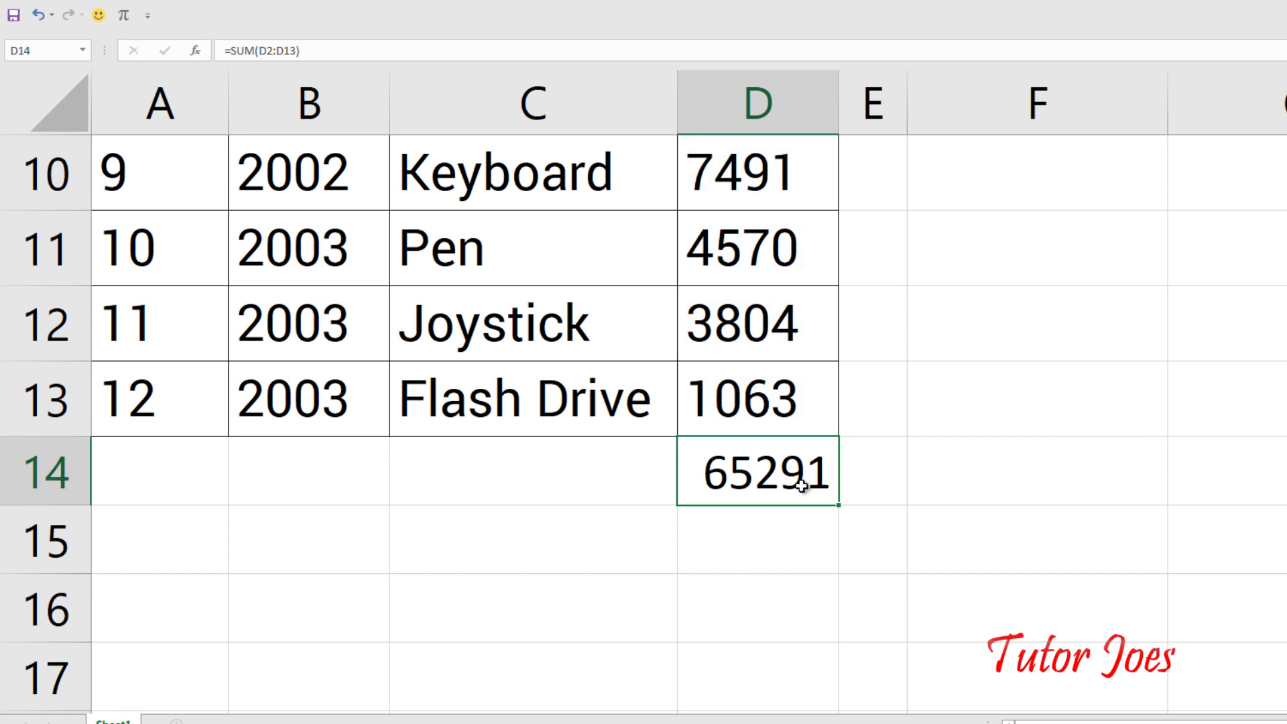
{"action": "key", "text": "Delete"}
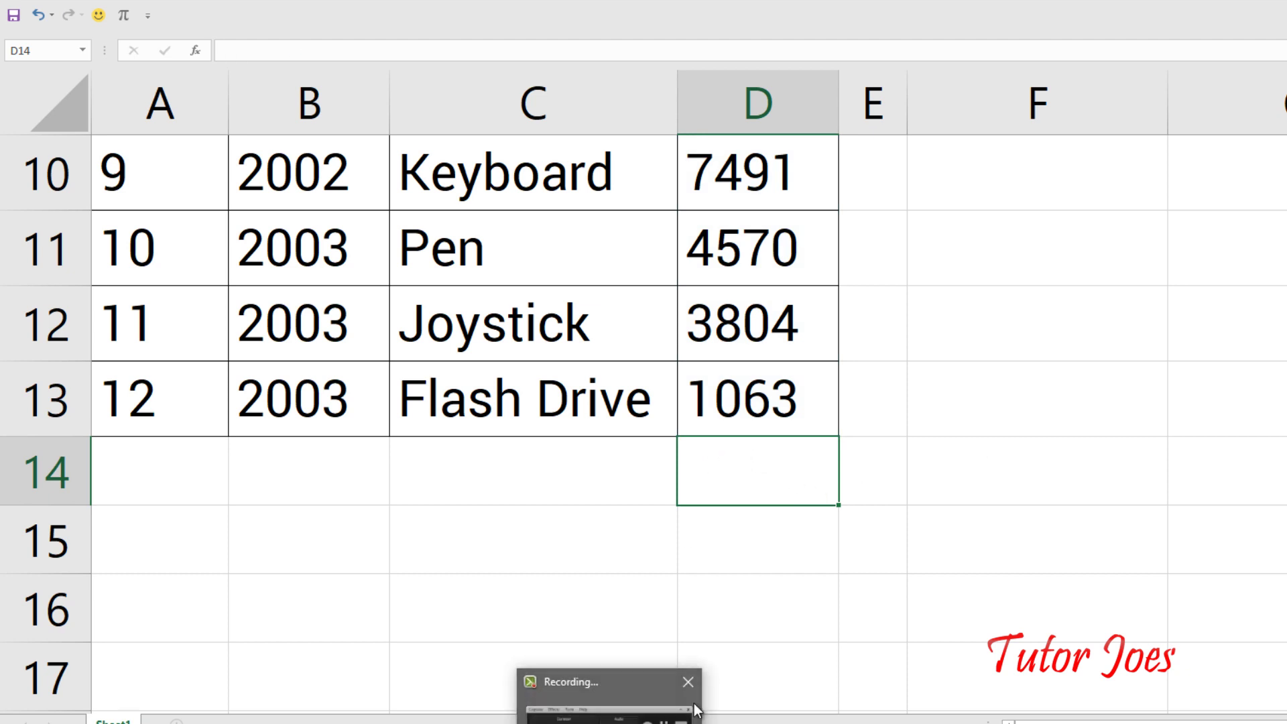
Step: Select the rates D2:D13 and name the range RATE
{"action": "left_click", "coordinate": [770, 429]}
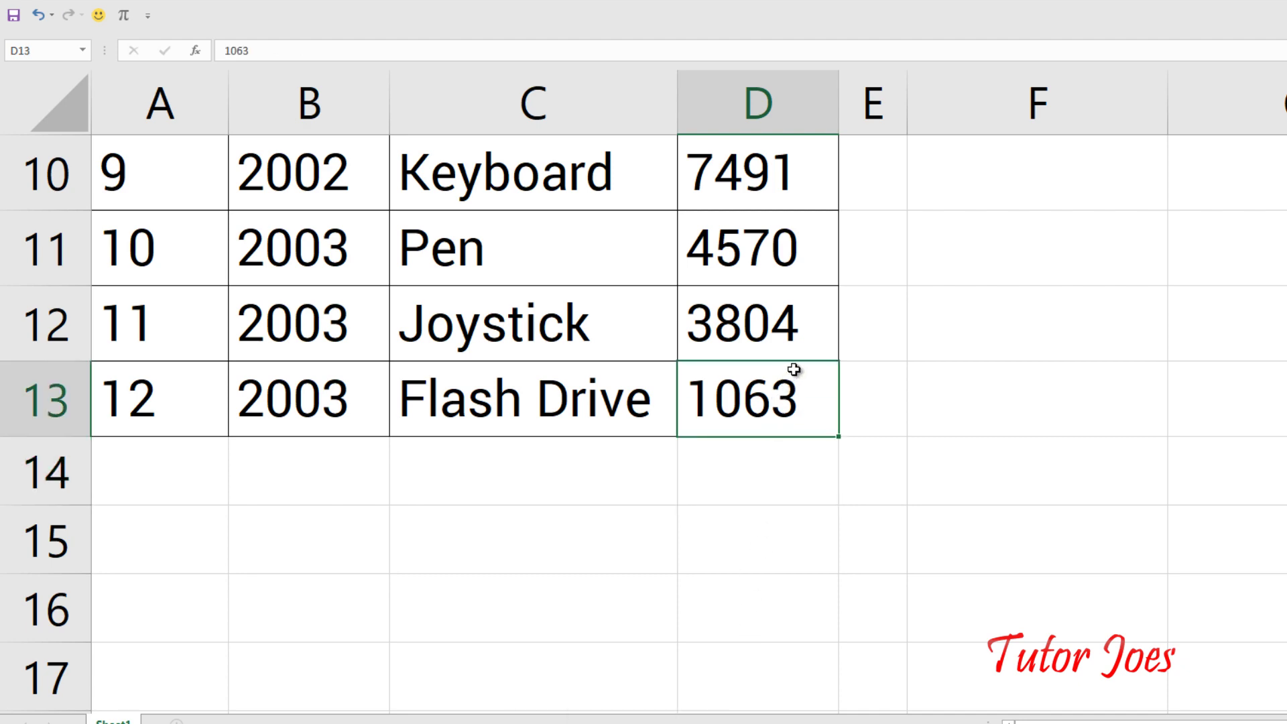
{"action": "scroll", "coordinate": [793, 368], "scroll_direction": "up", "scroll_amount": 2}
{"action": "scroll", "coordinate": [789, 348], "scroll_direction": "up", "scroll_amount": 1}
{"action": "mouse_move", "coordinate": [742, 247]}
{"action": "left_mouse_down"}
{"action": "mouse_move", "coordinate": [757, 557]}
{"action": "mouse_move", "coordinate": [789, 545]}
{"action": "left_mouse_up"}
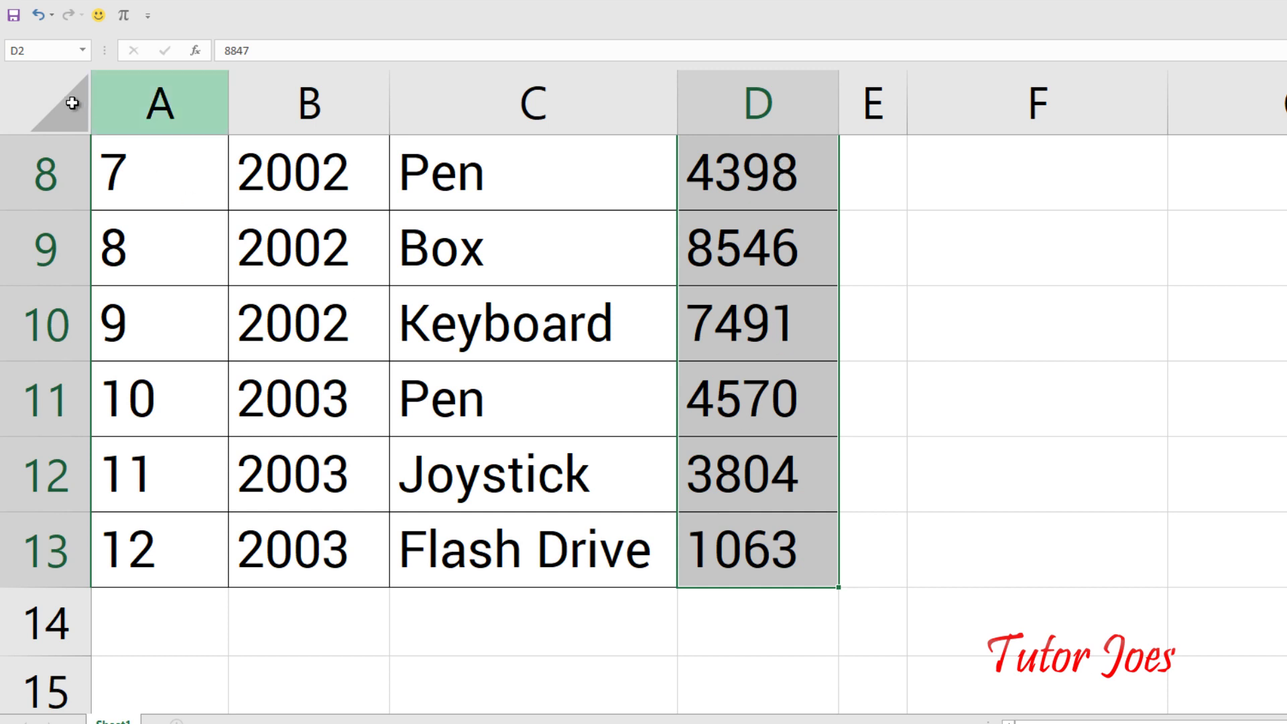
{"action": "left_click", "coordinate": [13, 48]}
{"action": "type", "text": "RATE"}
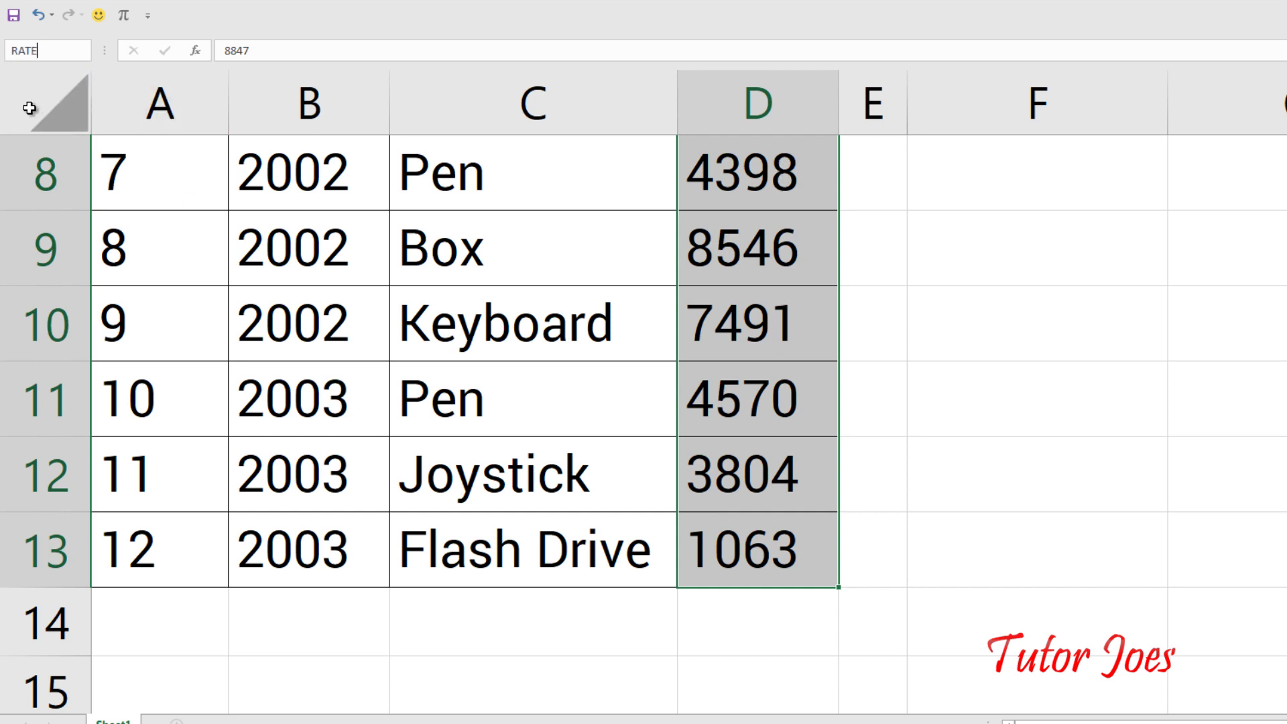
{"action": "key", "text": "Return"}
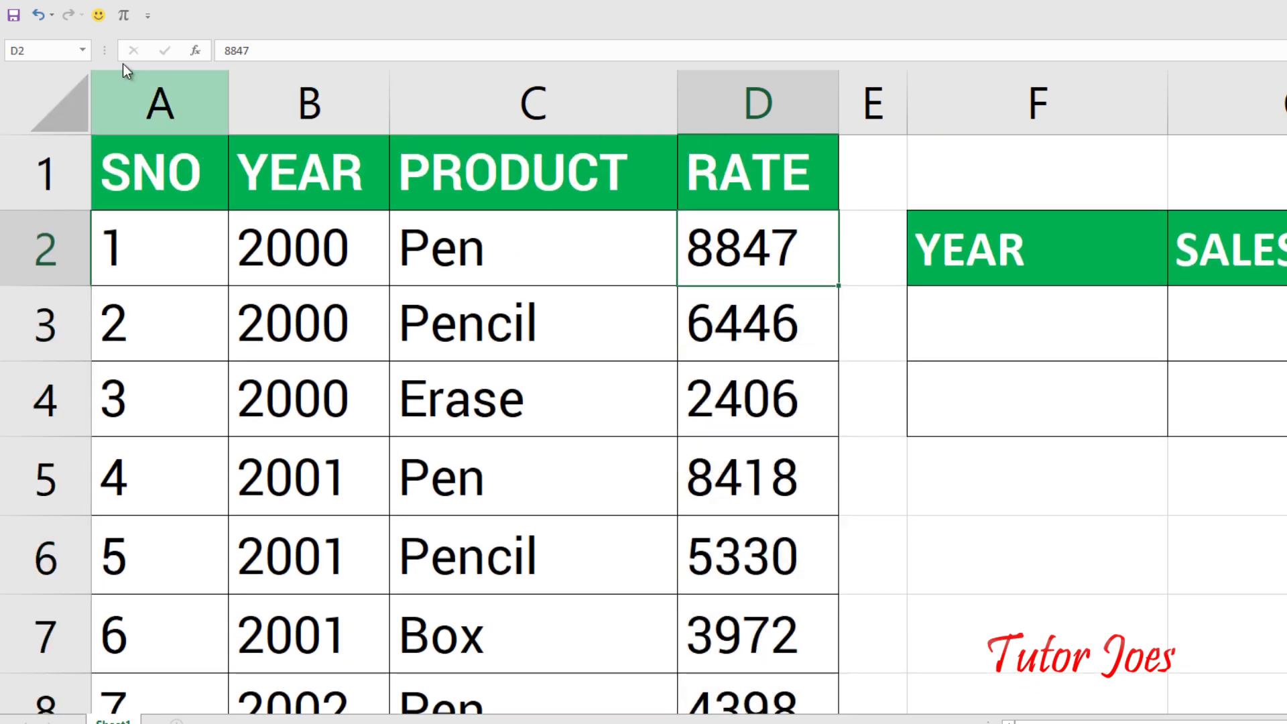
Step: Choose RATE from the Name Box list to reselect D2:D13
{"action": "left_click", "coordinate": [83, 51]}
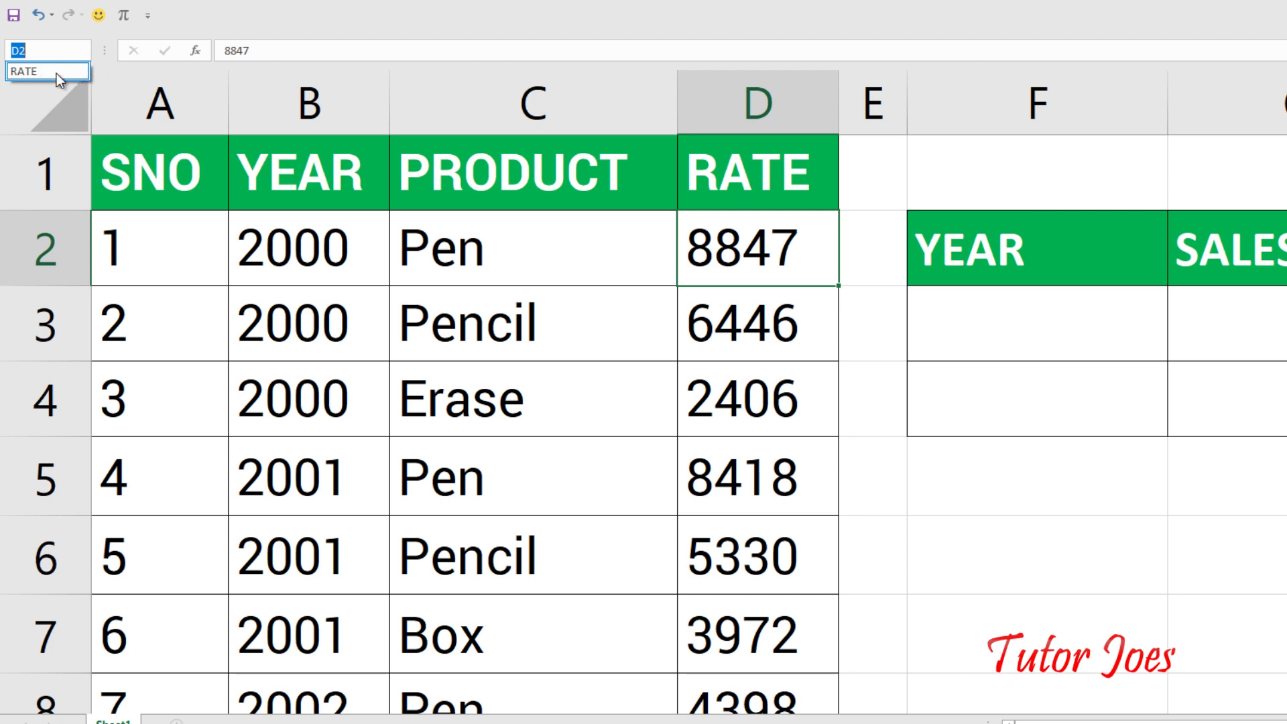
{"action": "left_click", "coordinate": [56, 72]}
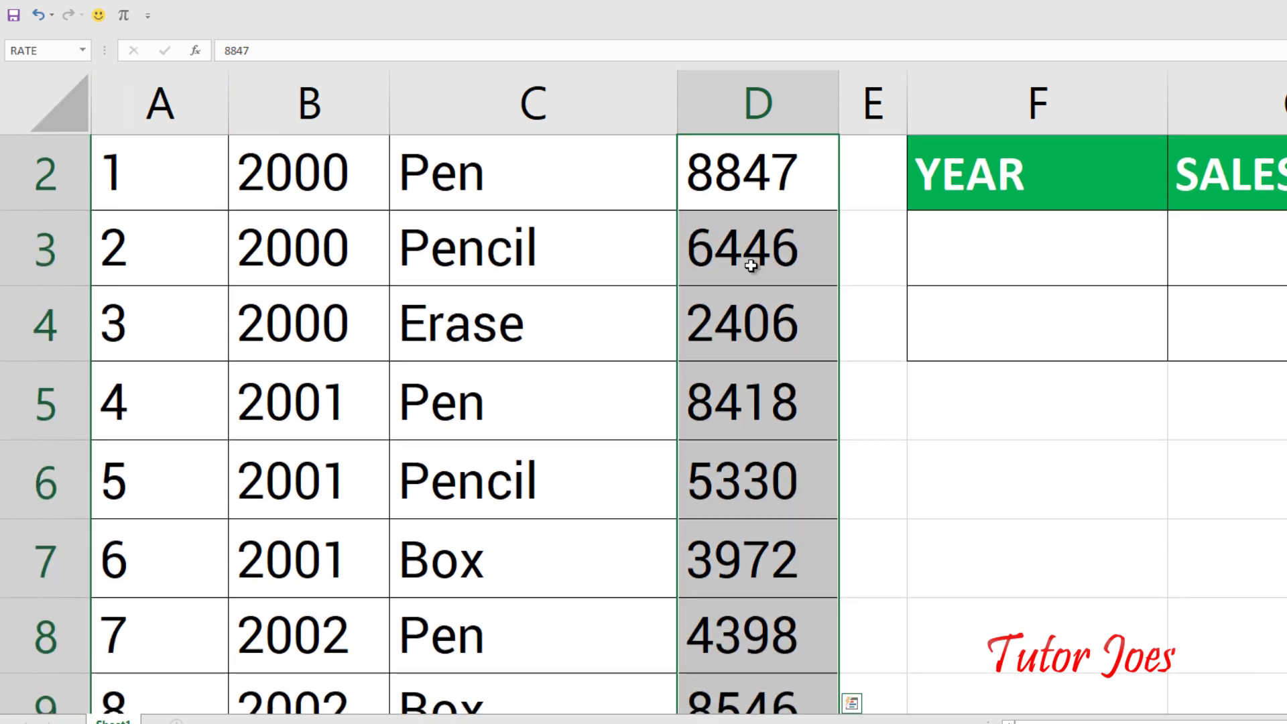
{"action": "scroll", "coordinate": [704, 267], "scroll_direction": "up", "scroll_amount": 1}
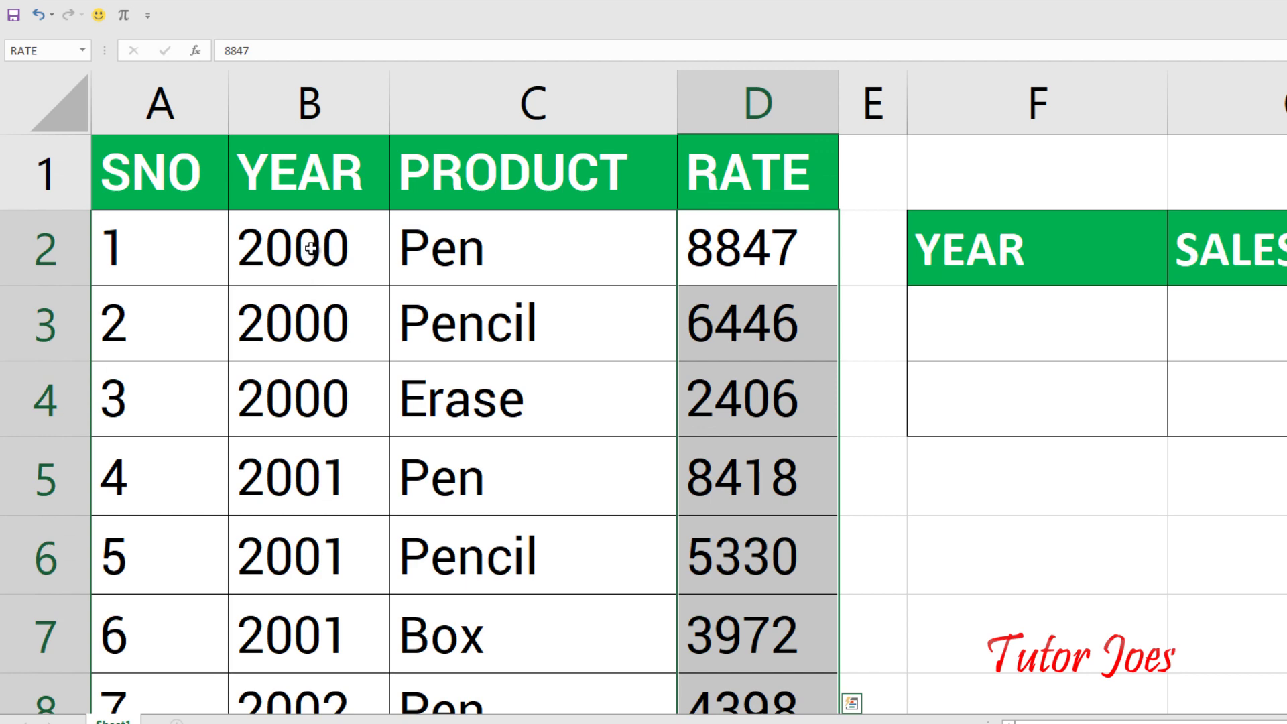
Step: Select the years B2:B13 and define them with the name YEAR
{"action": "mouse_move", "coordinate": [310, 249]}
{"action": "left_mouse_down"}
{"action": "mouse_move", "coordinate": [311, 645]}
{"action": "mouse_move", "coordinate": [311, 556]}
{"action": "left_mouse_up"}
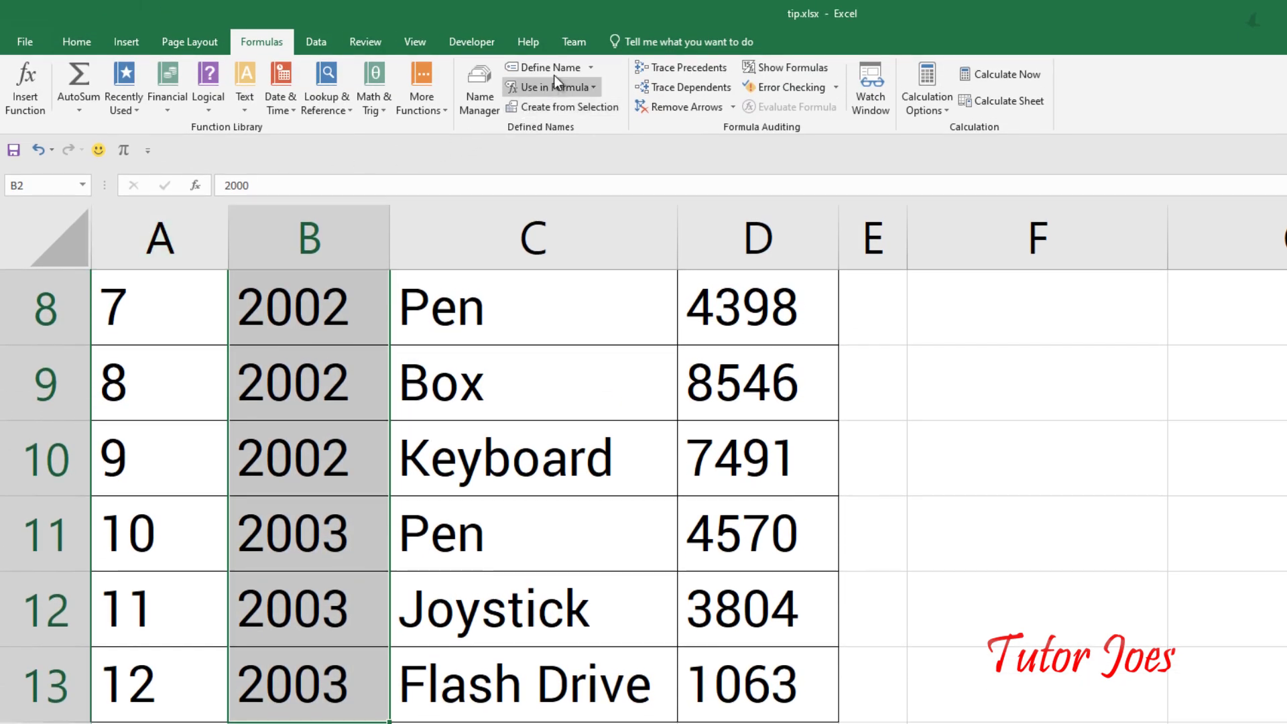
{"action": "left_click", "coordinate": [556, 71]}
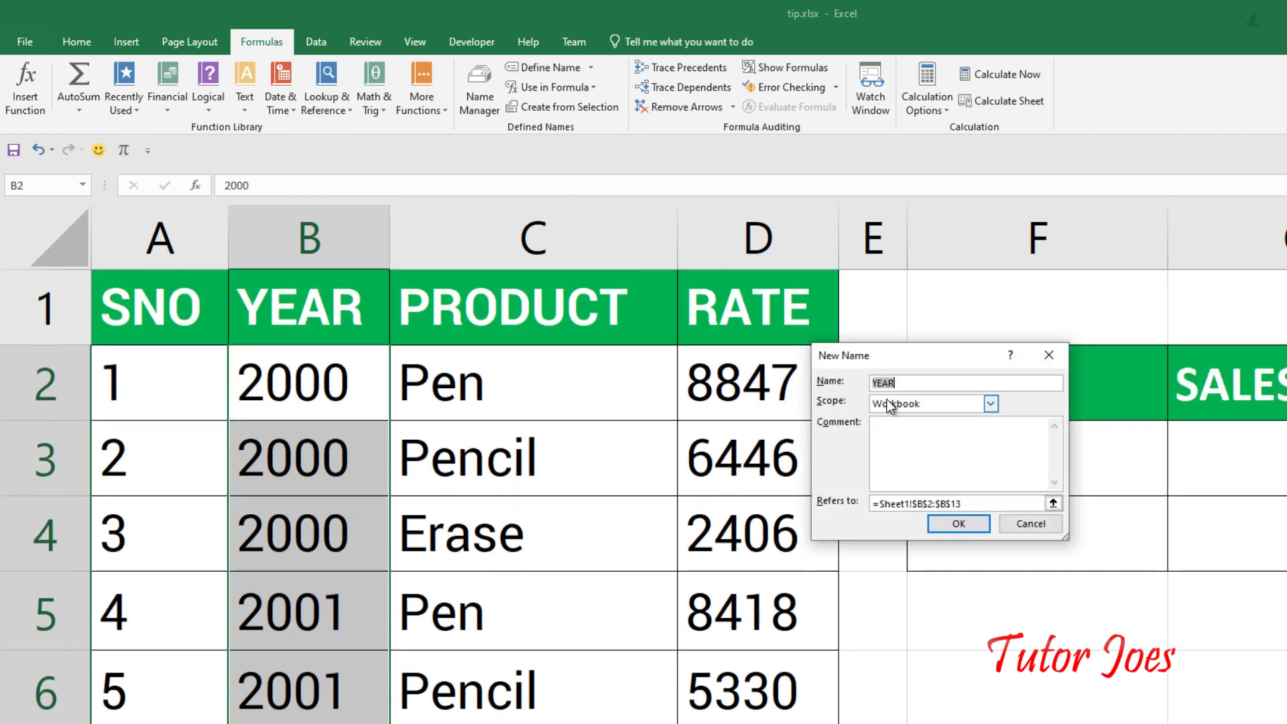
{"action": "left_click", "coordinate": [964, 524]}
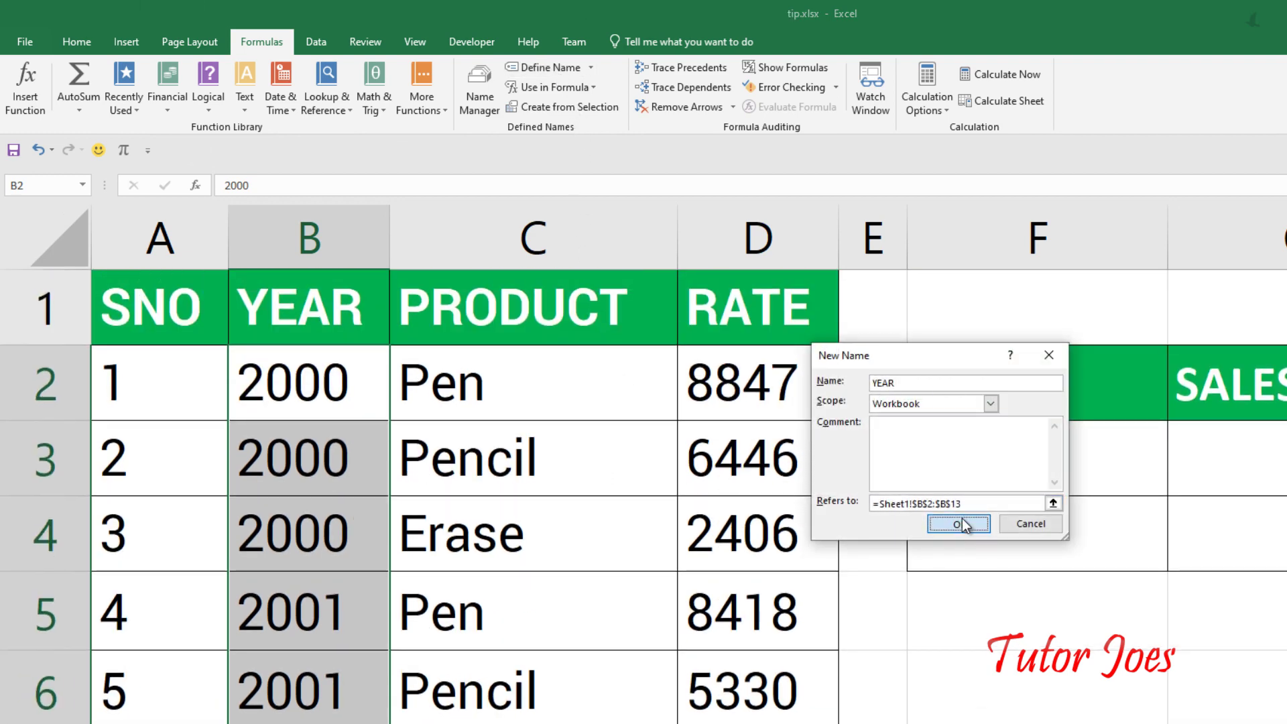
Step: Pick YEAR from the Name Box list to confirm it selects B2:B13
{"action": "left_click", "coordinate": [83, 185]}
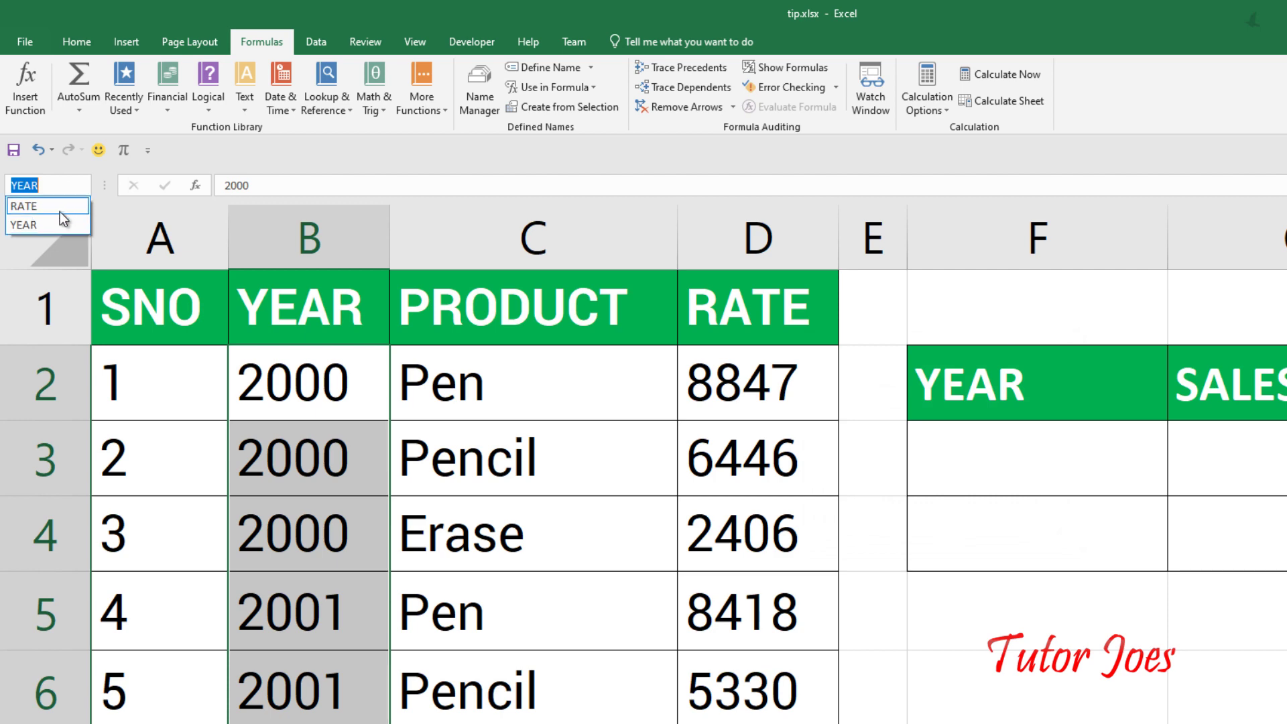
{"action": "left_click", "coordinate": [24, 225]}
{"action": "scroll", "coordinate": [344, 302], "scroll_direction": "down", "scroll_amount": 1}
{"action": "scroll", "coordinate": [329, 460], "scroll_direction": "up", "scroll_amount": 1}
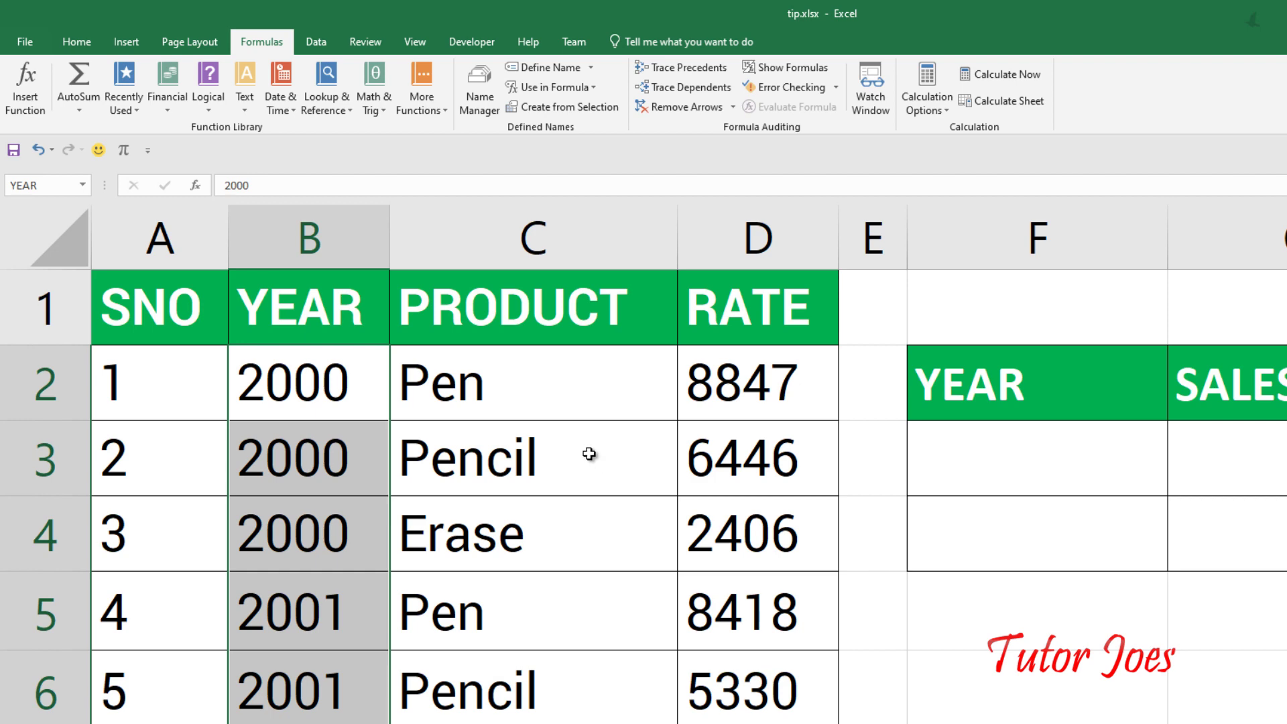
{"action": "left_click", "coordinate": [490, 87]}
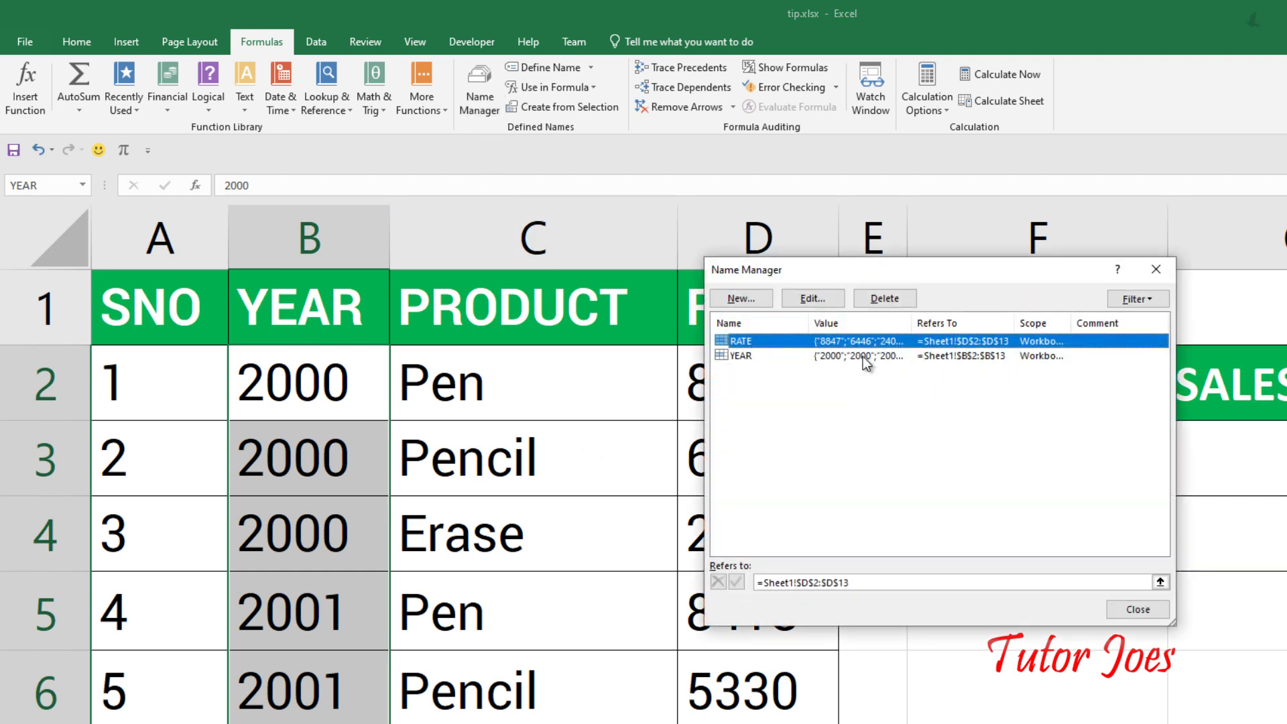
{"action": "left_click", "coordinate": [744, 357]}
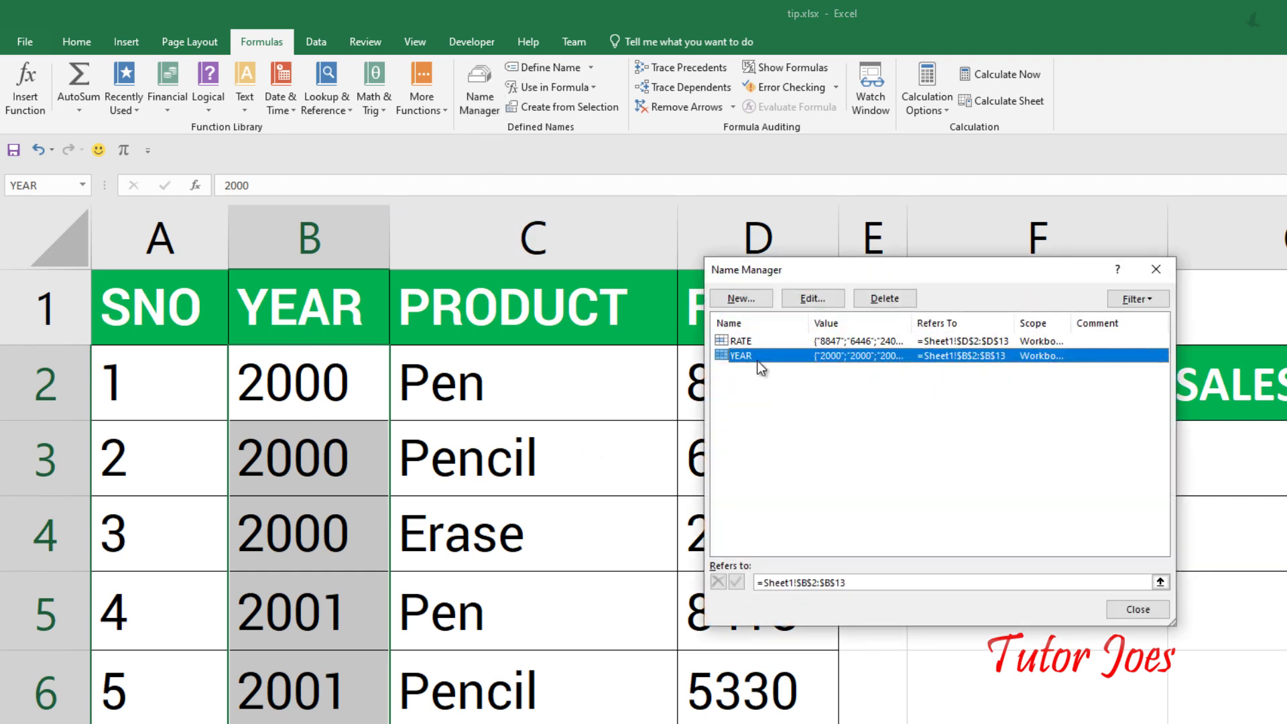
{"action": "left_click", "coordinate": [741, 342]}
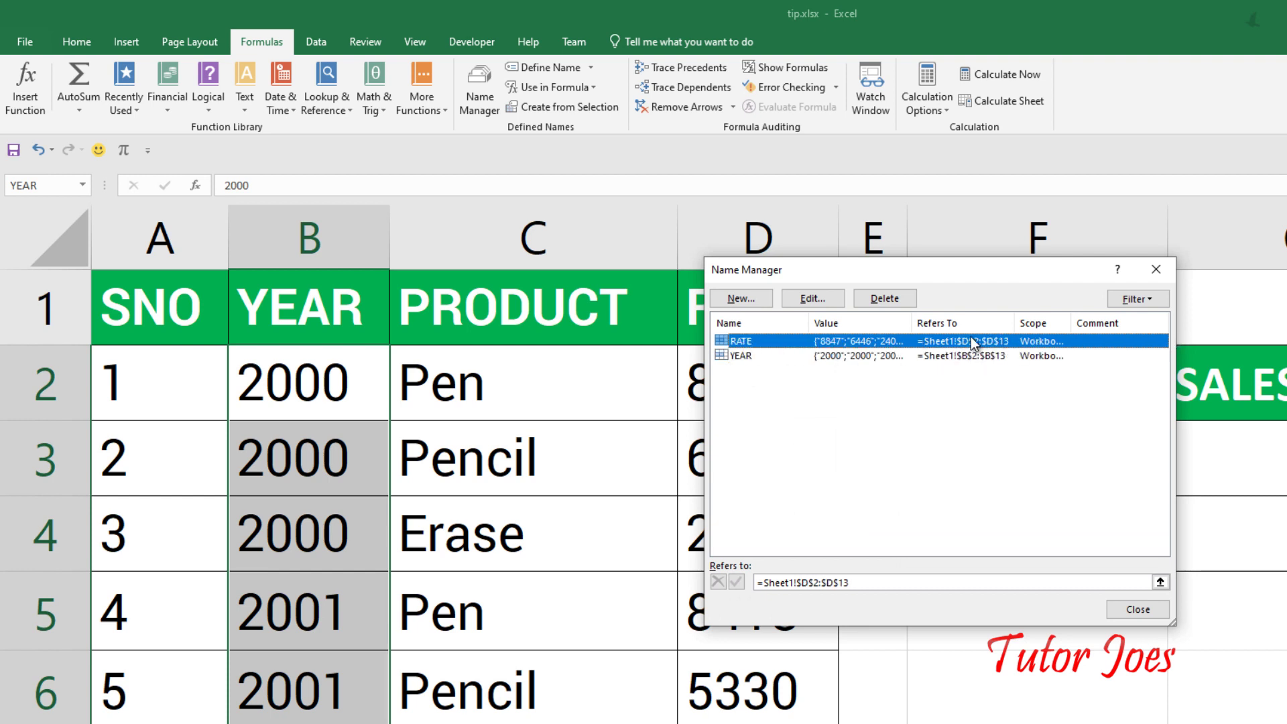
{"action": "left_click_drag", "start_coordinate": [1071, 324], "coordinate": [1147, 323]}
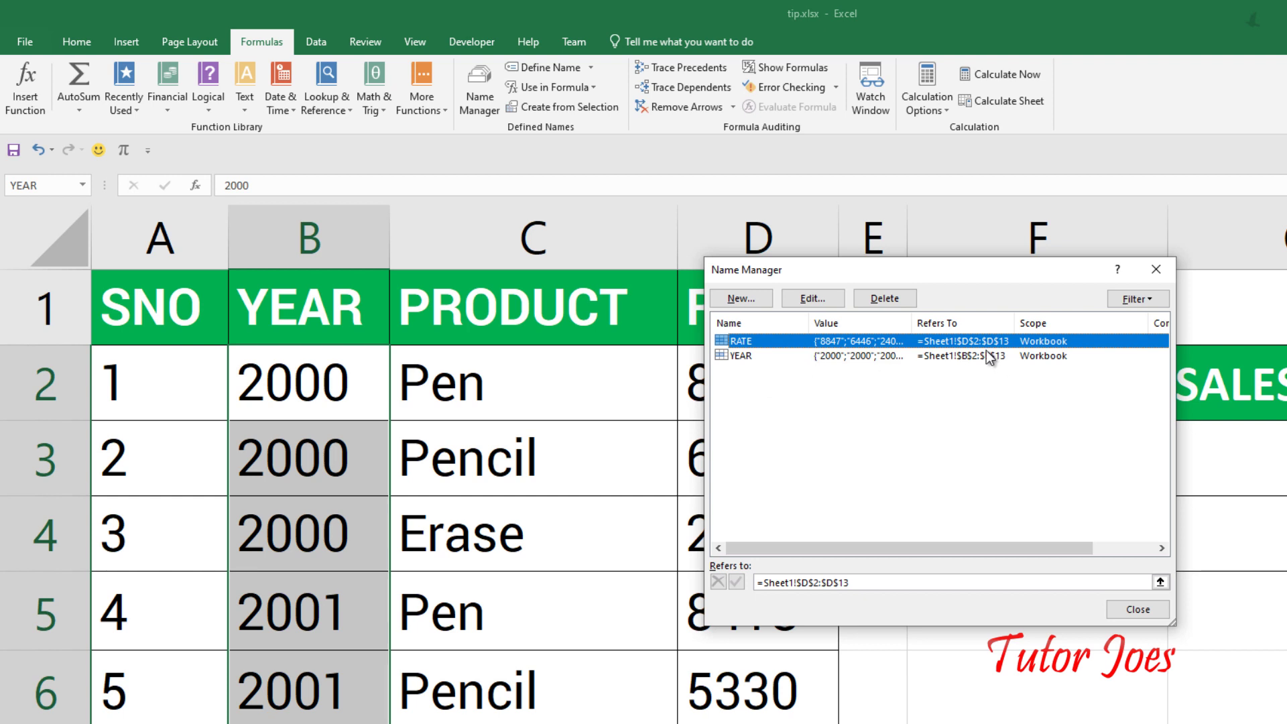
Step: Close the Name Manager and enter =SUM(RATE) in G3 under SALES, showing 65291
{"action": "left_click", "coordinate": [1156, 269]}
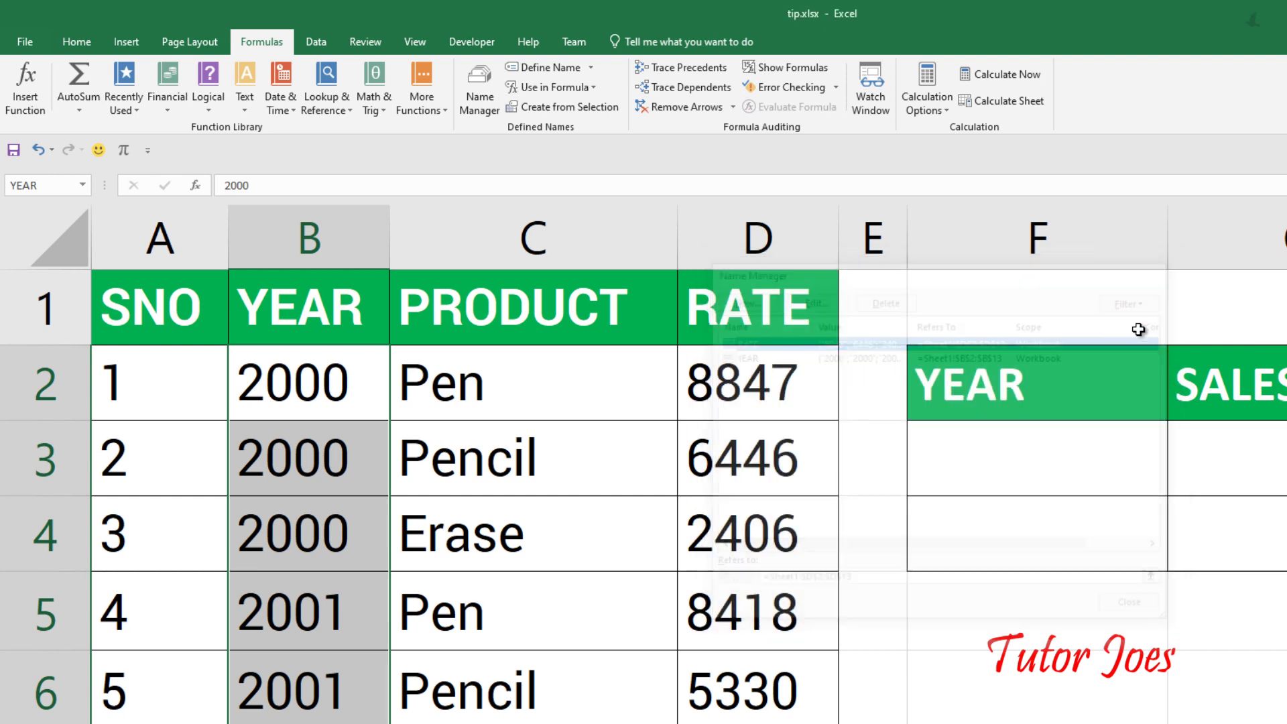
{"action": "left_click", "coordinate": [974, 454]}
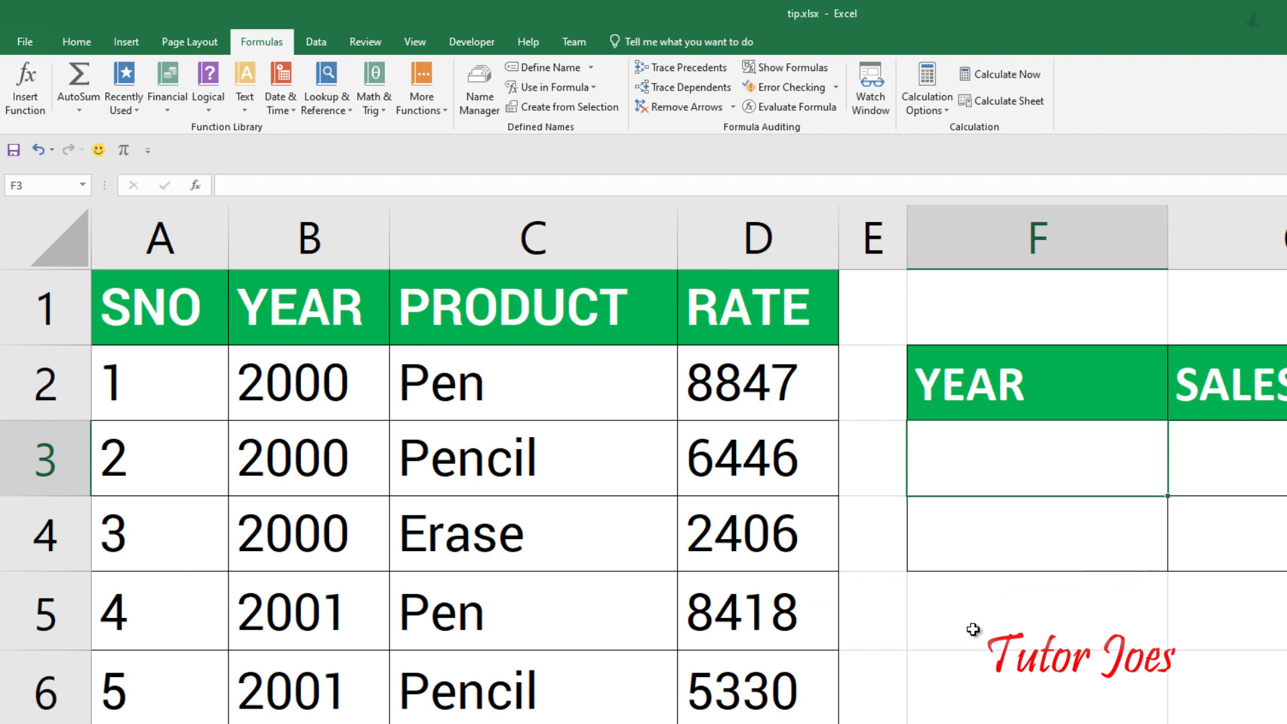
{"action": "left_click", "coordinate": [1227, 463]}
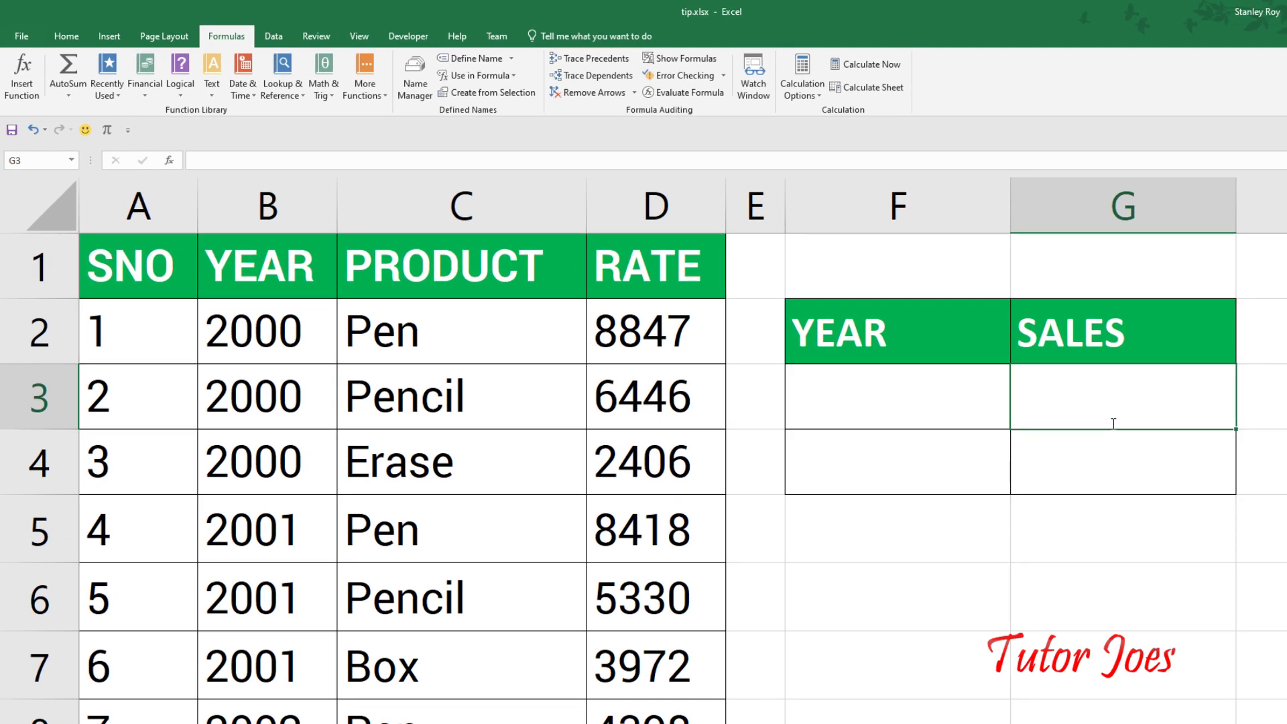
{"action": "type", "text": "s"}
{"action": "key", "text": "BackSpace"}
{"action": "key", "text": "BackSpace"}
{"action": "type", "text": "="}
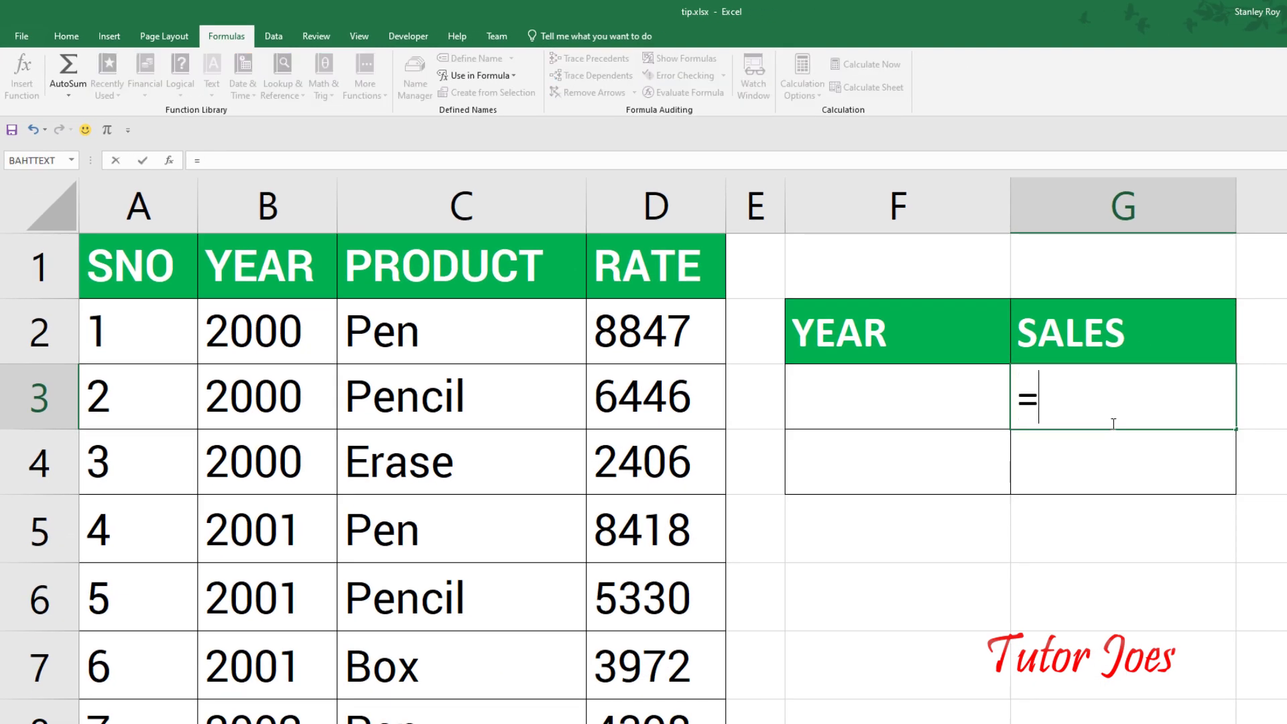
{"action": "type", "text": "sum"}
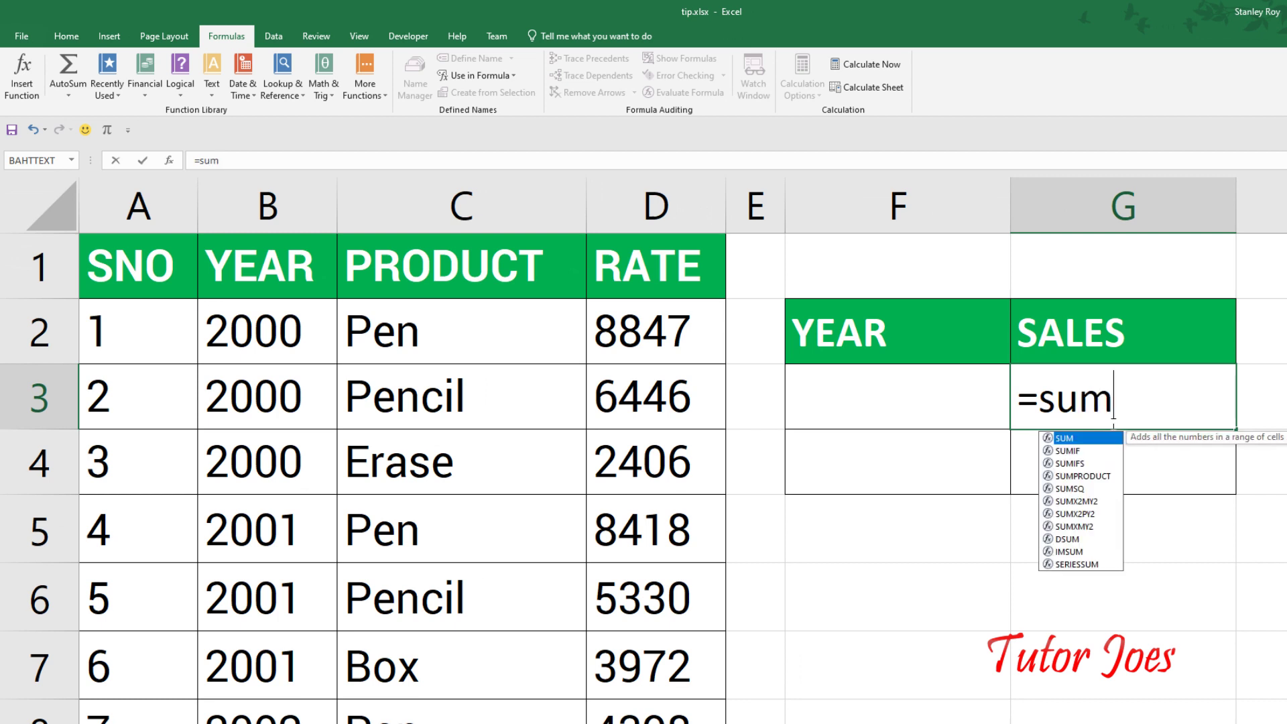
{"action": "type", "text": "(rate"}
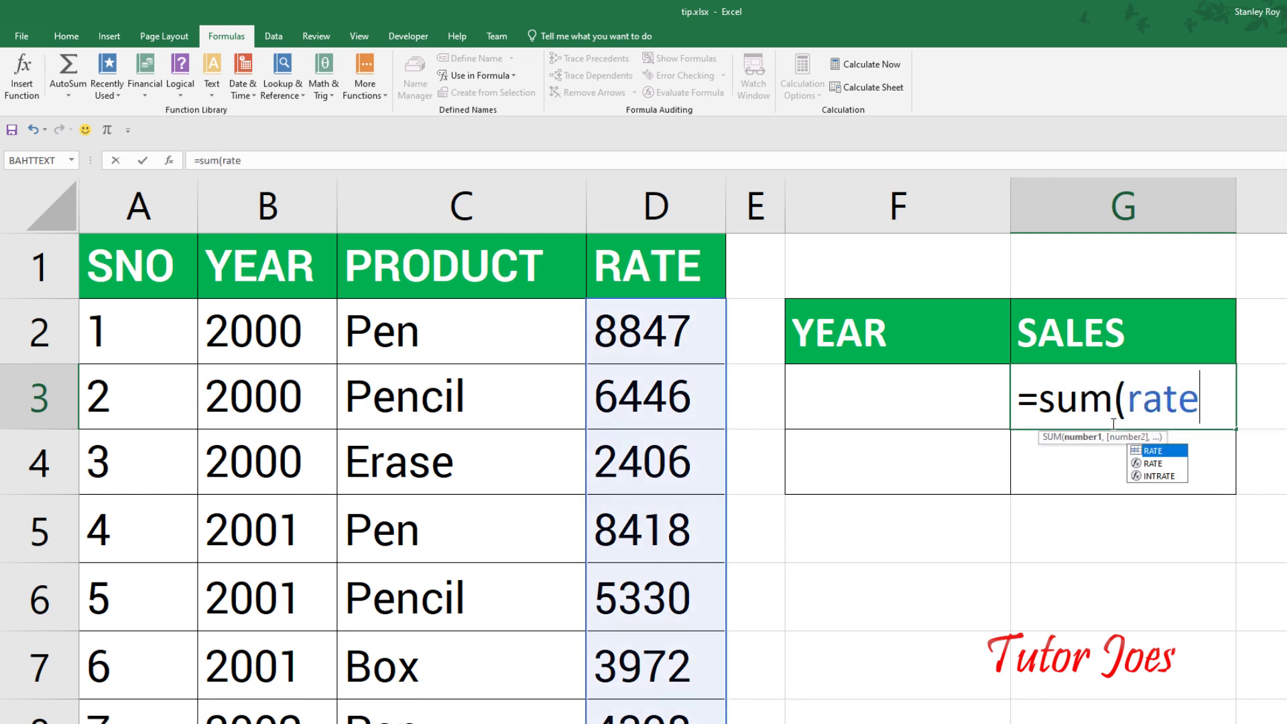
{"action": "key", "text": "Tab"}
{"action": "type", "text": "("}
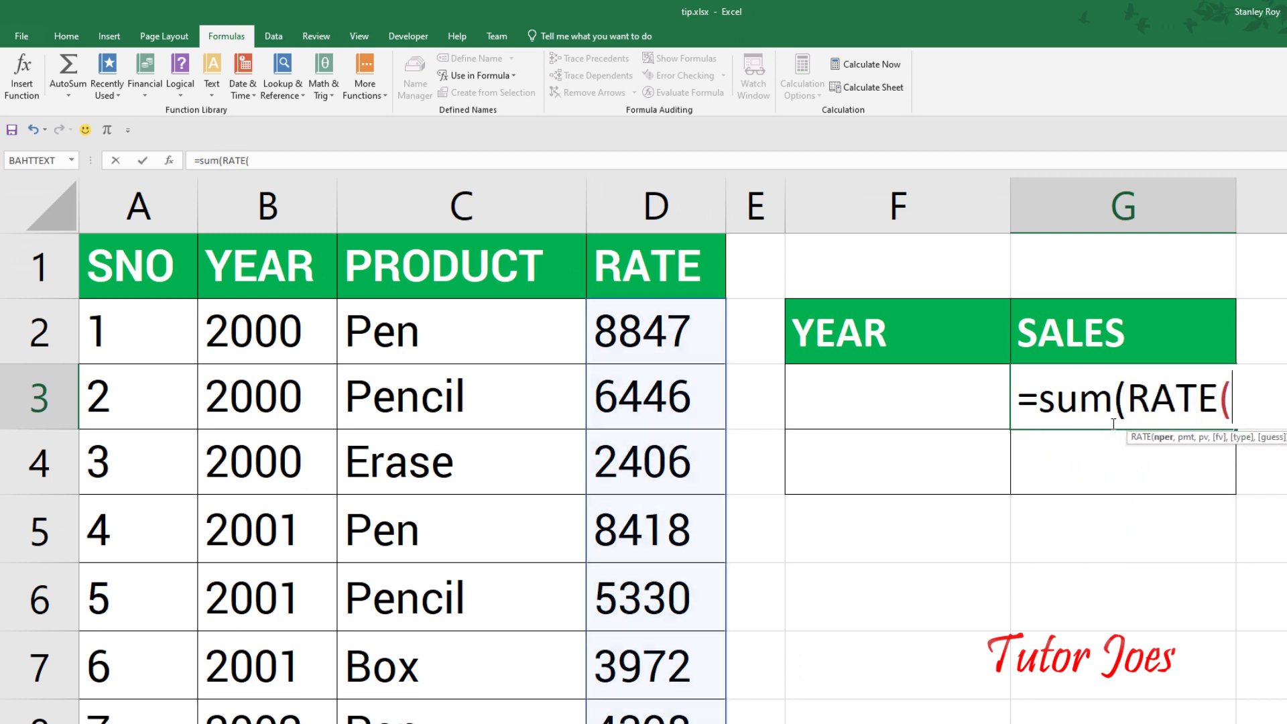
{"action": "key", "text": "BackSpace"}
{"action": "key", "text": "Return"}
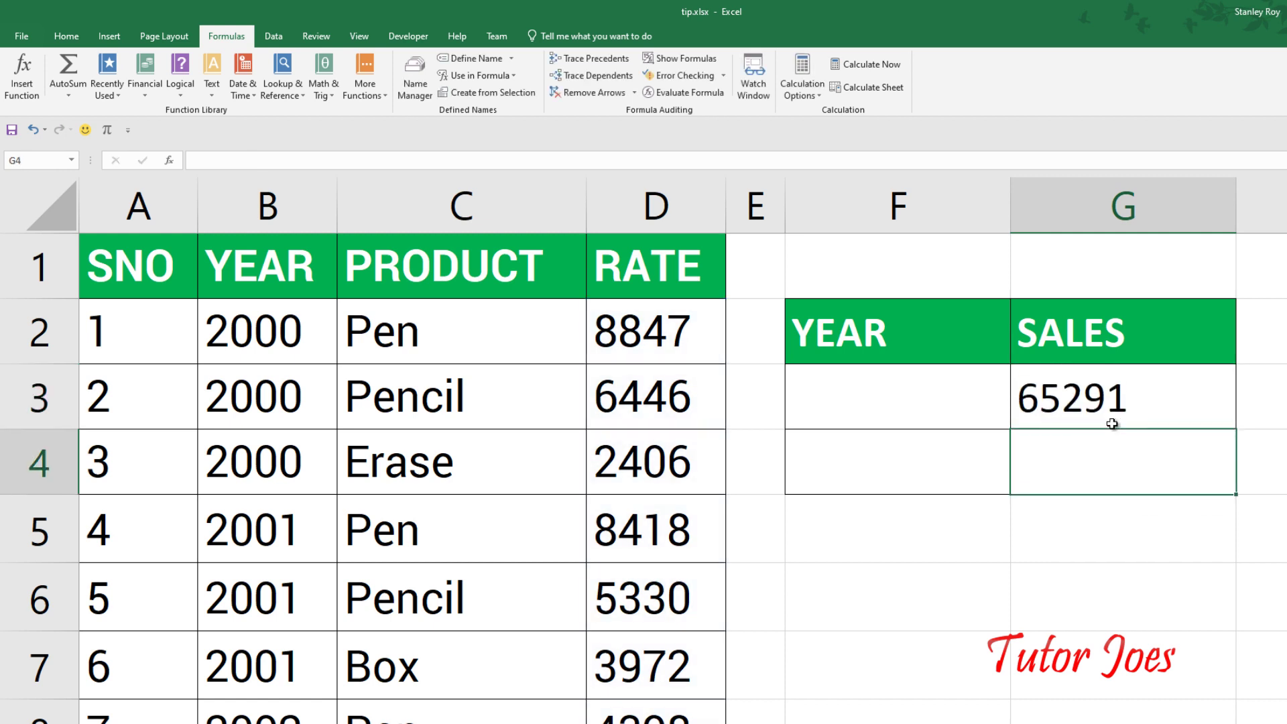
{"action": "double_click", "coordinate": [1146, 403]}
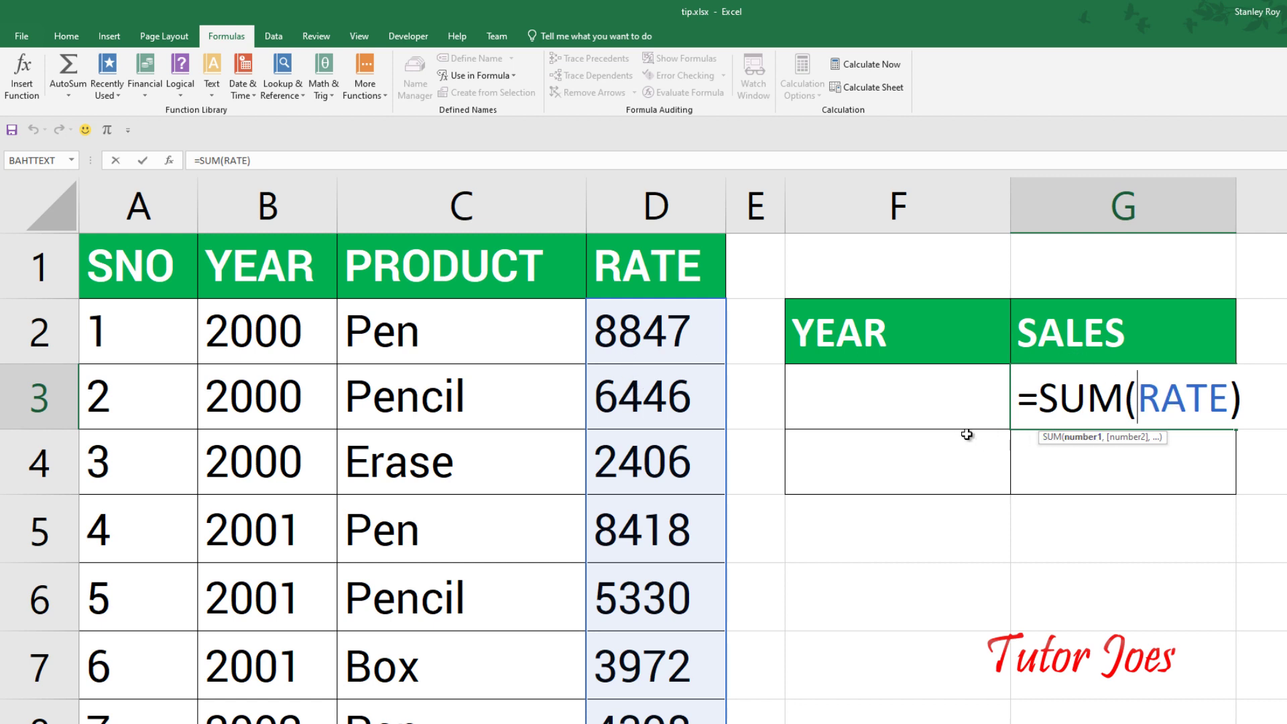
{"action": "left_click", "coordinate": [252, 338]}
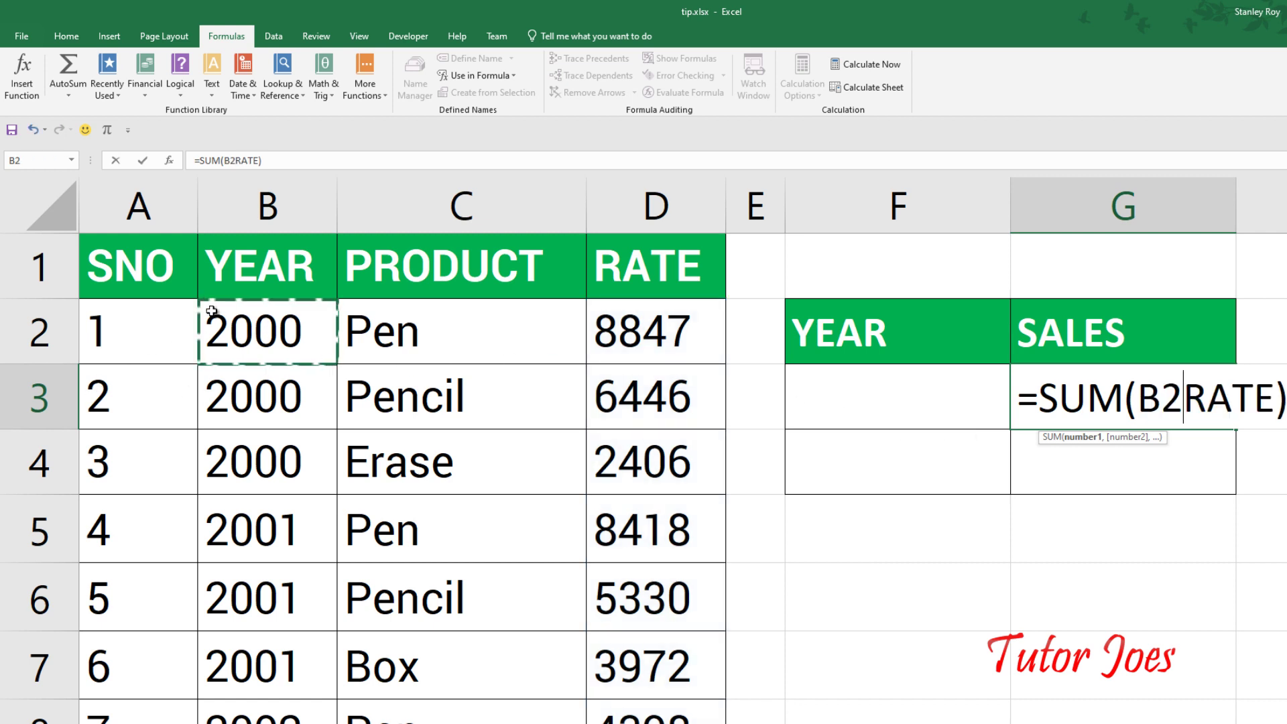
{"action": "key", "text": "Return"}
{"action": "left_click", "coordinate": [272, 320]}
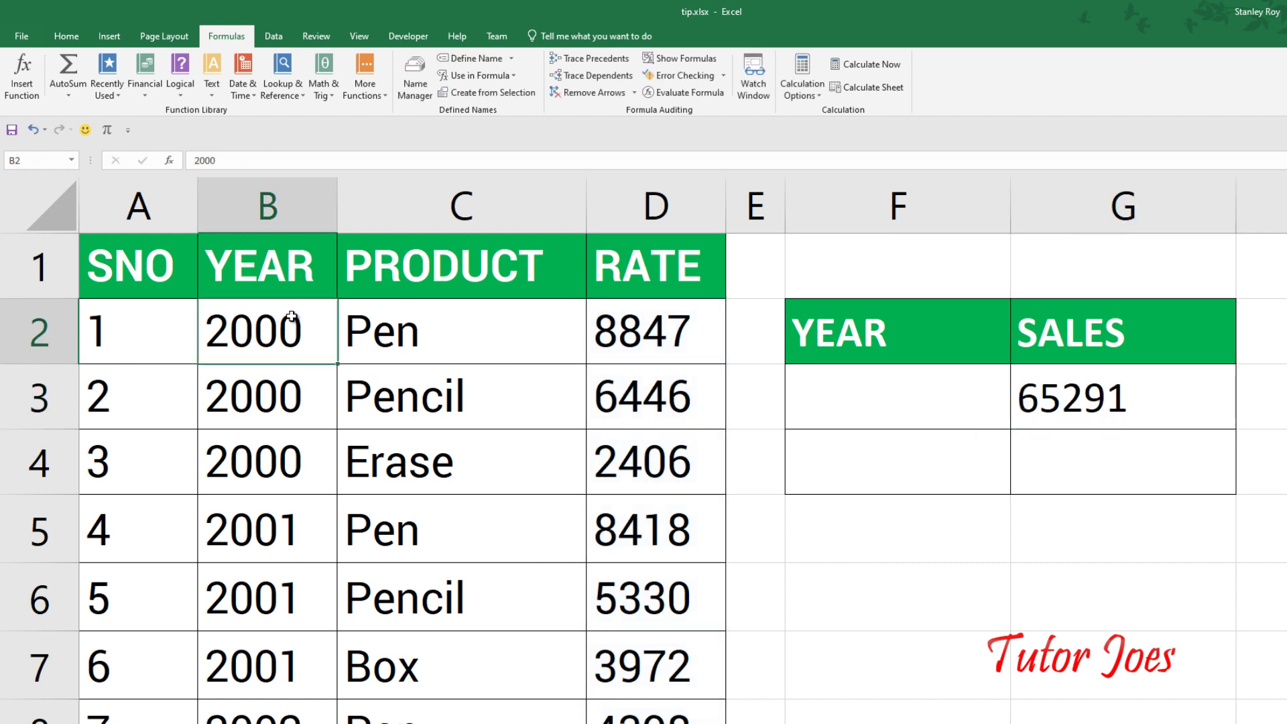